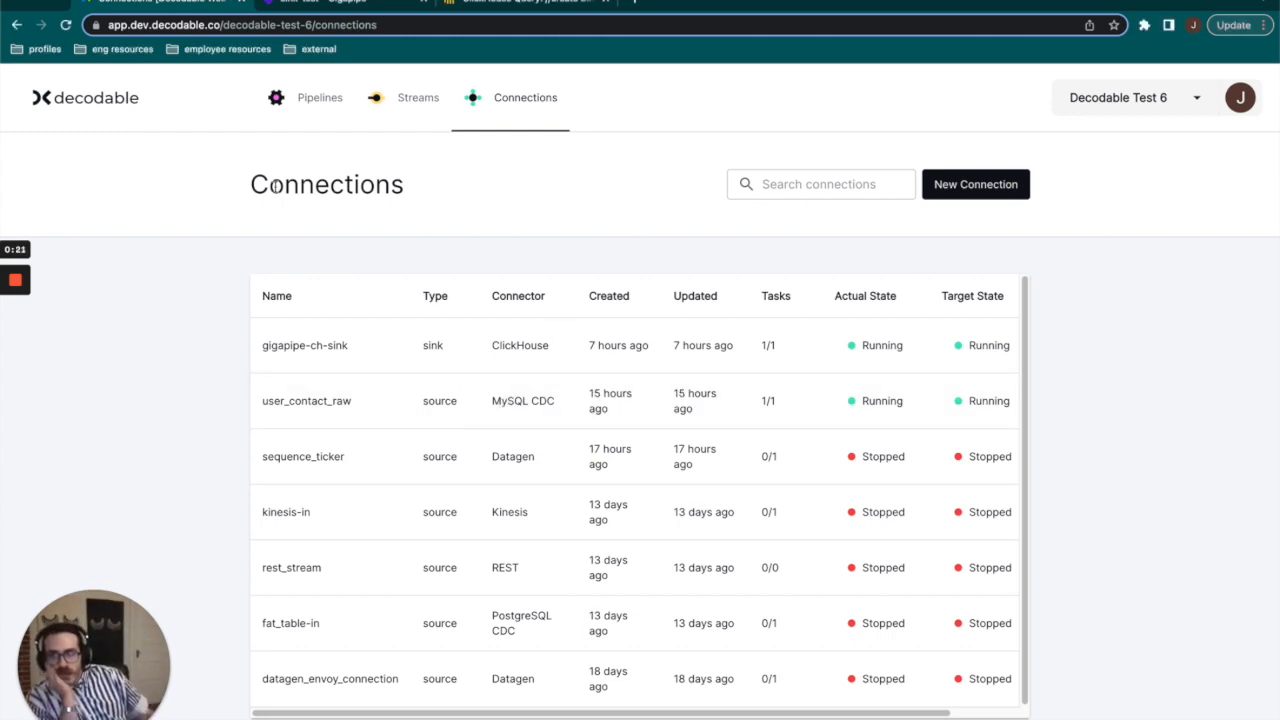
# Open the user_contact_raw MySQL CDC source connection and view its overview.
pyautogui.moveTo(268, 186); pyautogui.dragTo(407, 190)
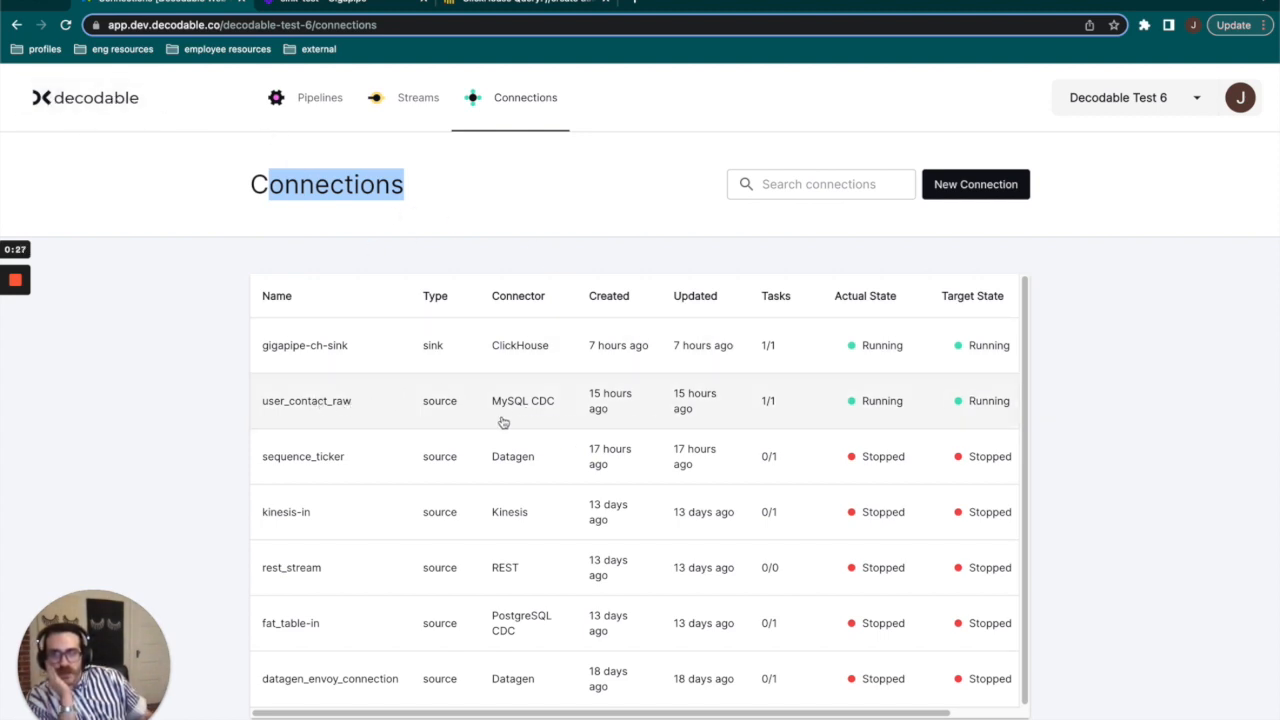
pyautogui.moveTo(422, 404); pyautogui.dragTo(557, 412)
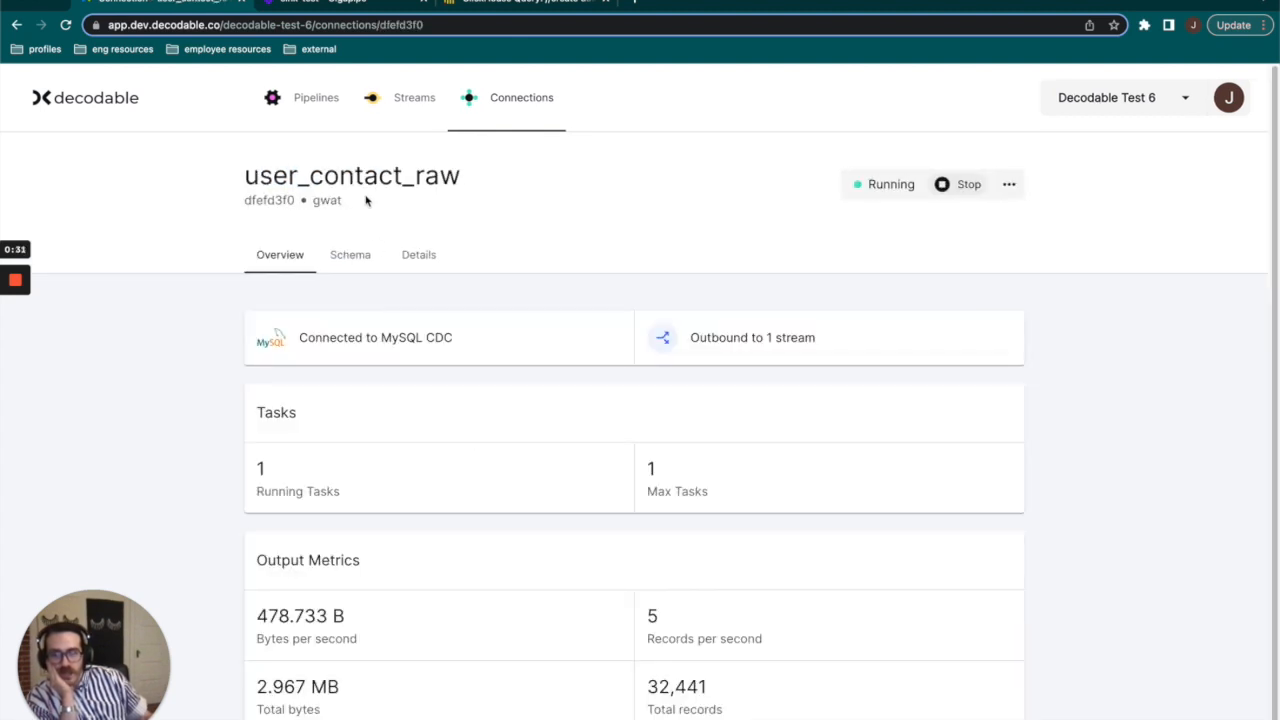
pyautogui.scroll(-1, 583, 291)
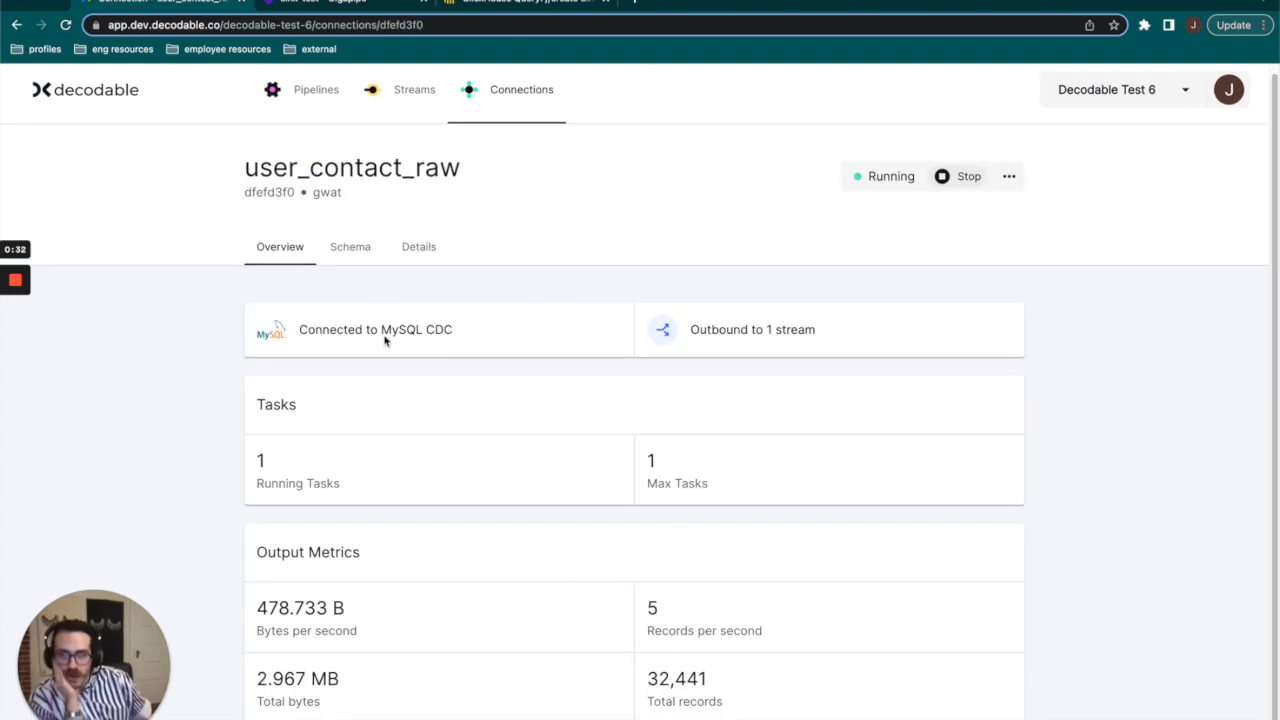
# Review the user_contact_raw connection's details, including its host, port, database, table name and credential fields.
pyautogui.click(411, 250)
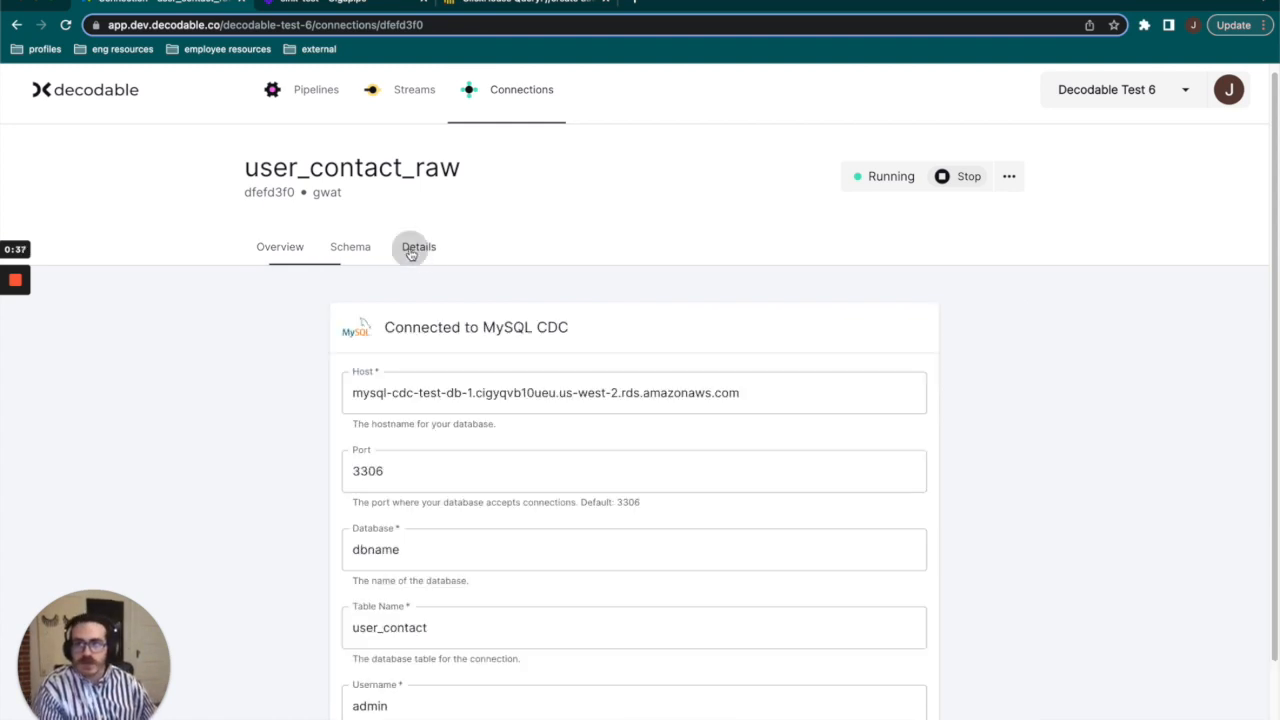
pyautogui.scroll(-2, 457, 280)
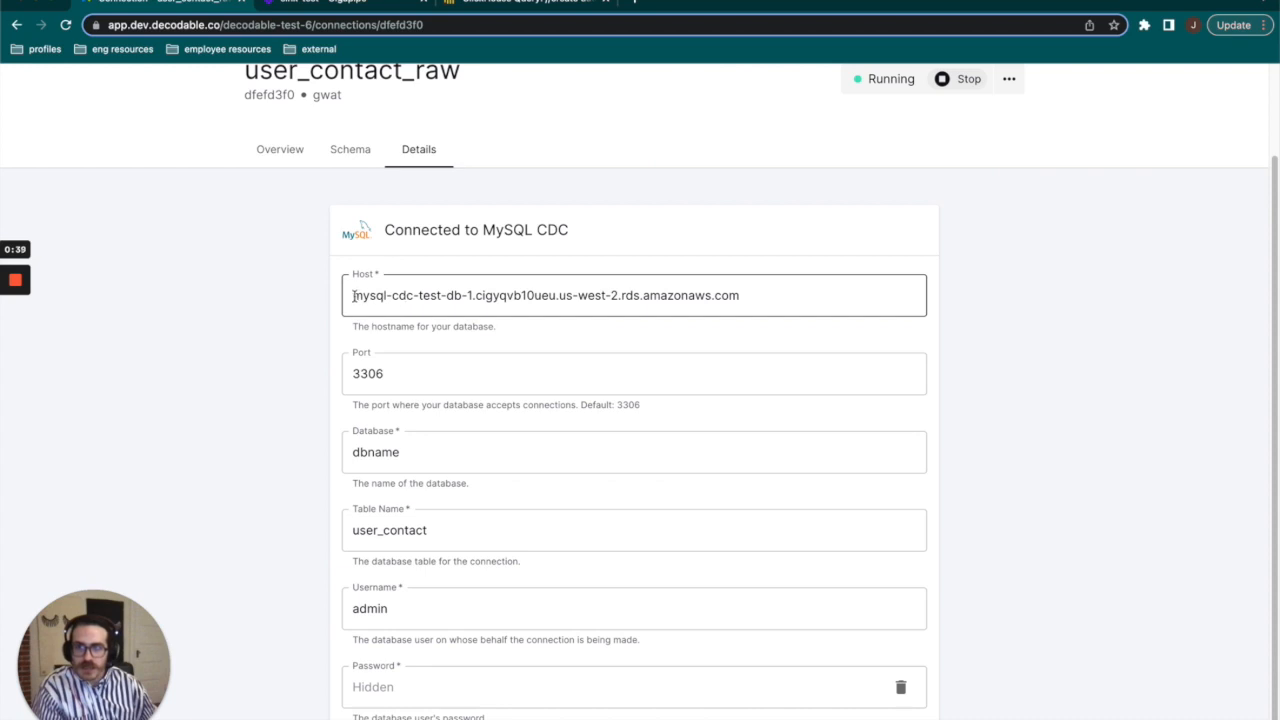
pyautogui.moveTo(355, 296); pyautogui.dragTo(637, 331)
pyautogui.scroll(-1, 406, 342)
pyautogui.click(389, 356)
pyautogui.doubleClick(390, 357)
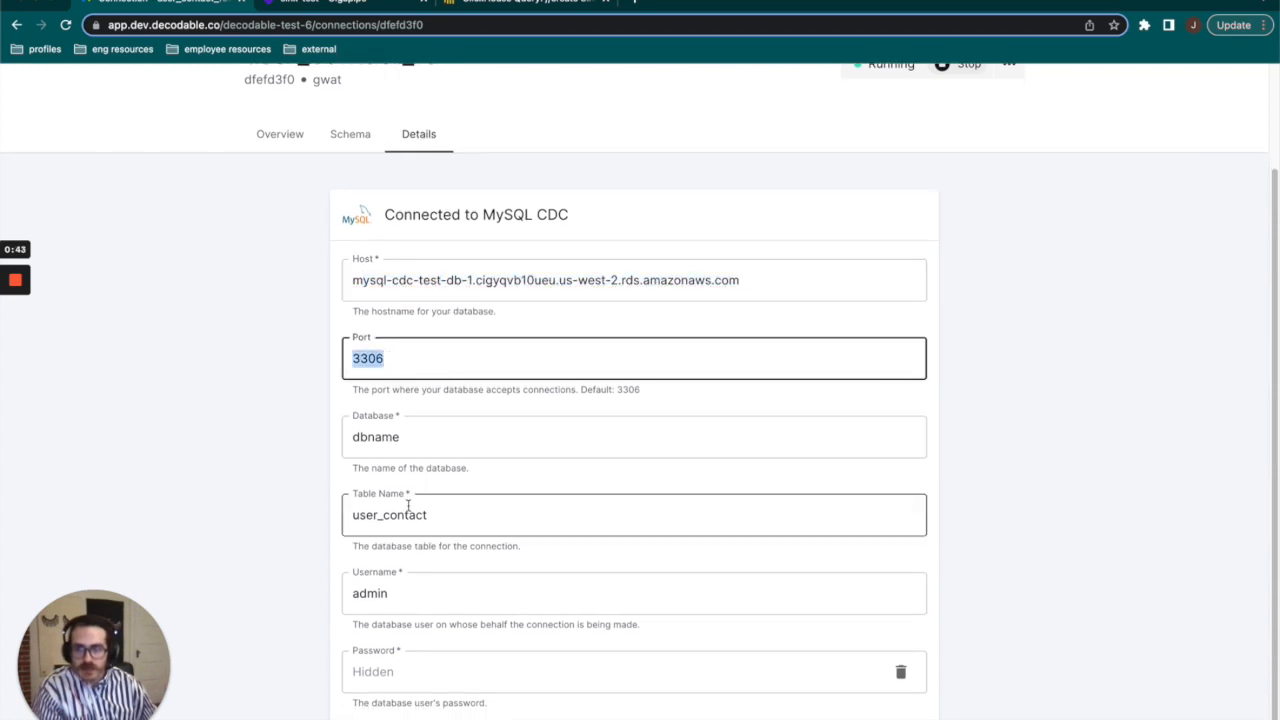
pyautogui.doubleClick(386, 598)
pyautogui.click(400, 672)
pyautogui.scroll(2, 166, 309)
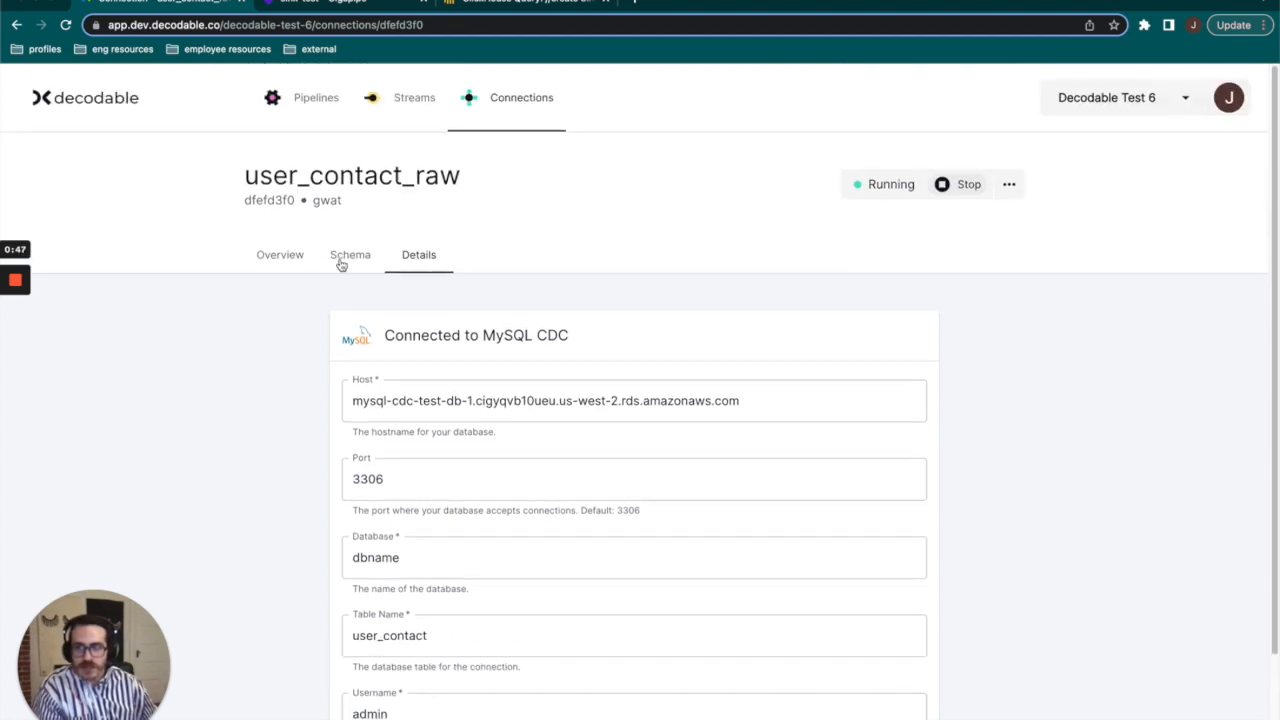
# Examine the connection's schema, checking the user_id primary key and the time, email and ssn fields with their types.
pyautogui.click(341, 262)
pyautogui.scroll(-1, 669, 380)
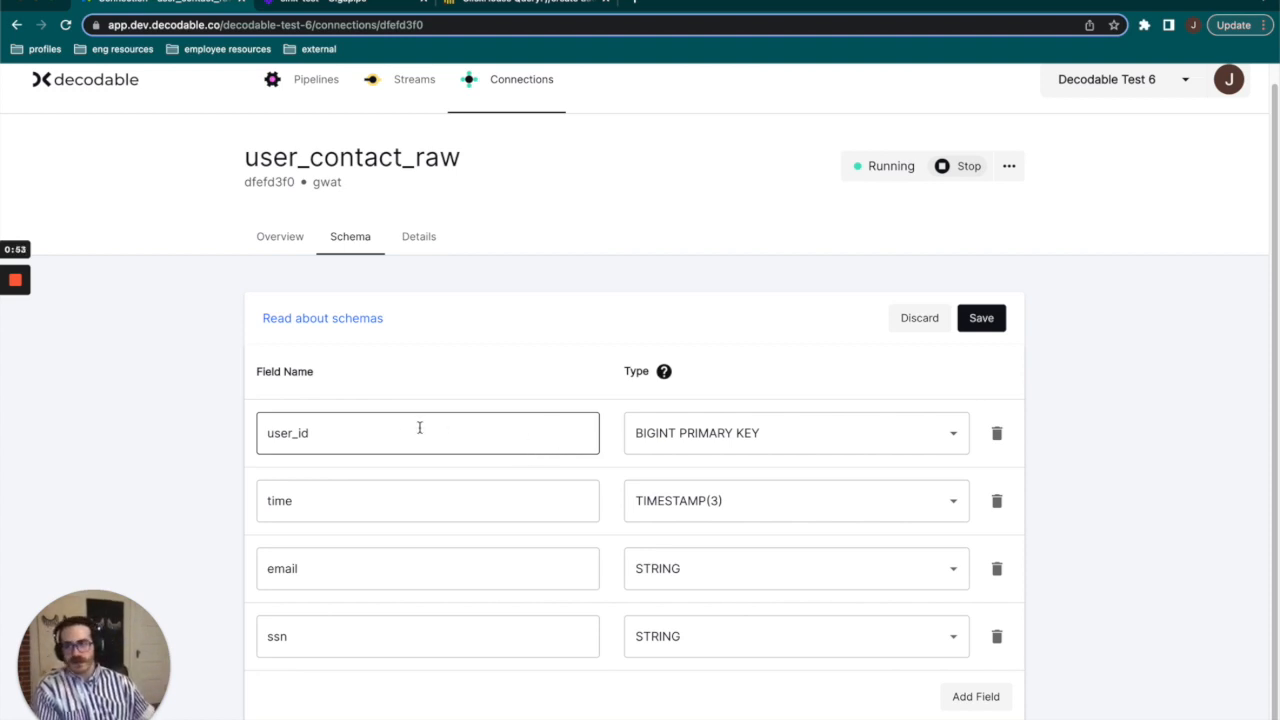
pyautogui.moveTo(430, 435); pyautogui.dragTo(66, 435)
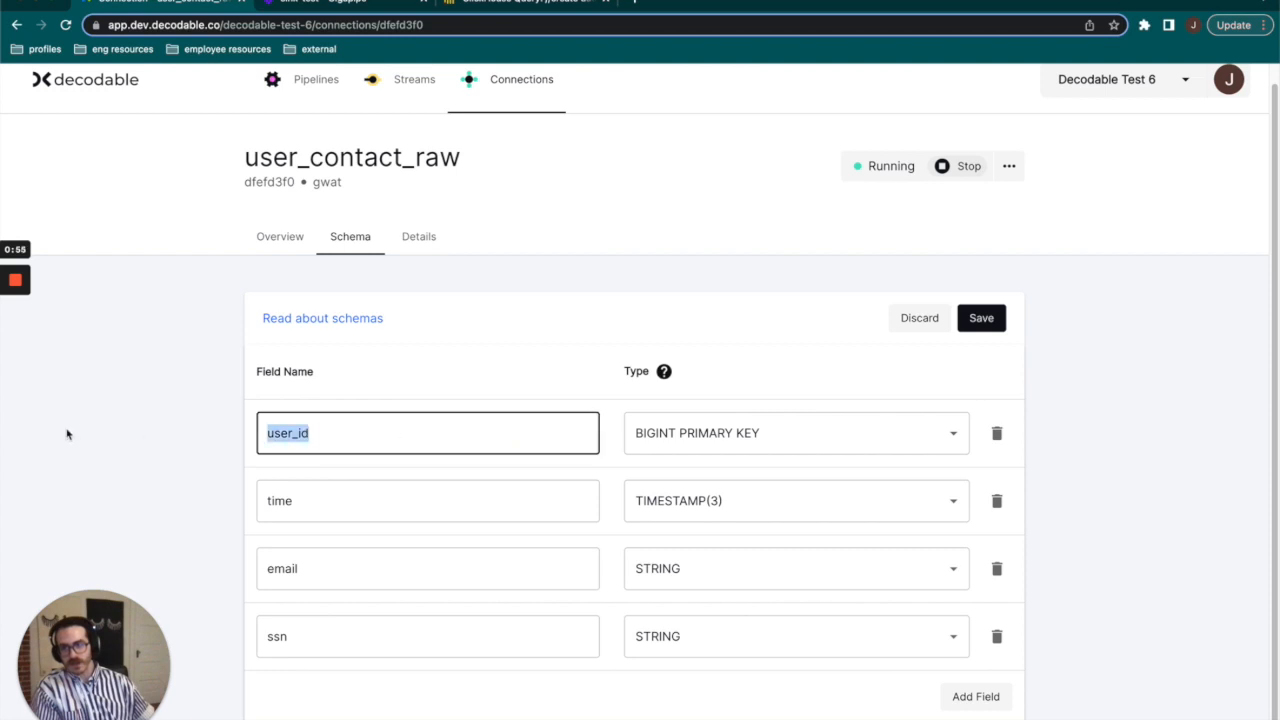
pyautogui.moveTo(679, 432); pyautogui.dragTo(765, 430)
pyautogui.click(759, 322)
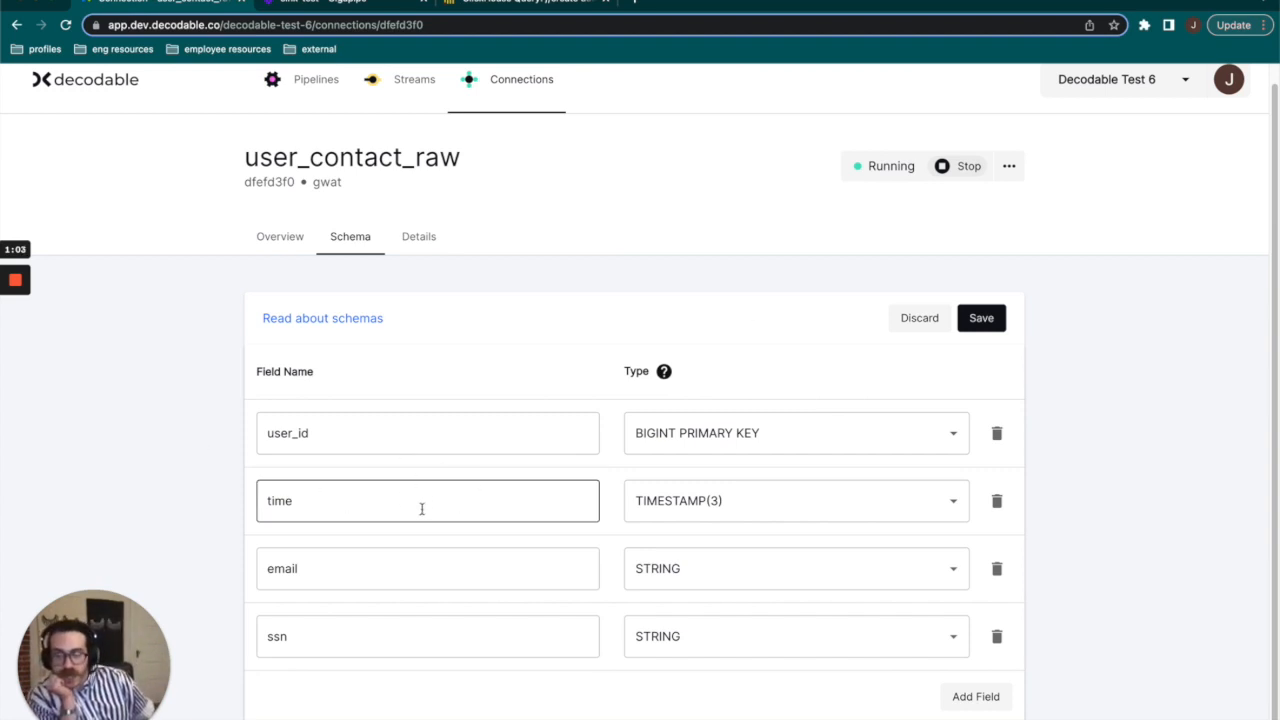
pyautogui.moveTo(410, 507); pyautogui.dragTo(272, 501)
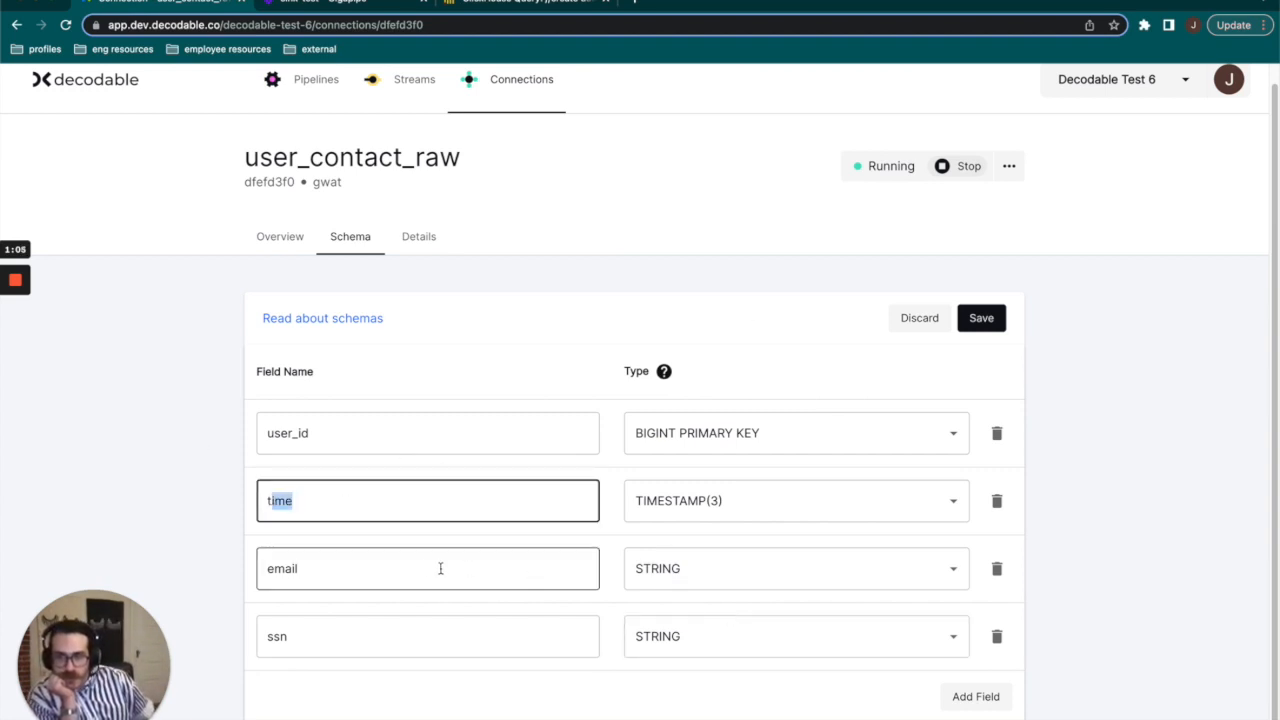
pyautogui.doubleClick(358, 638)
pyautogui.click(200, 303)
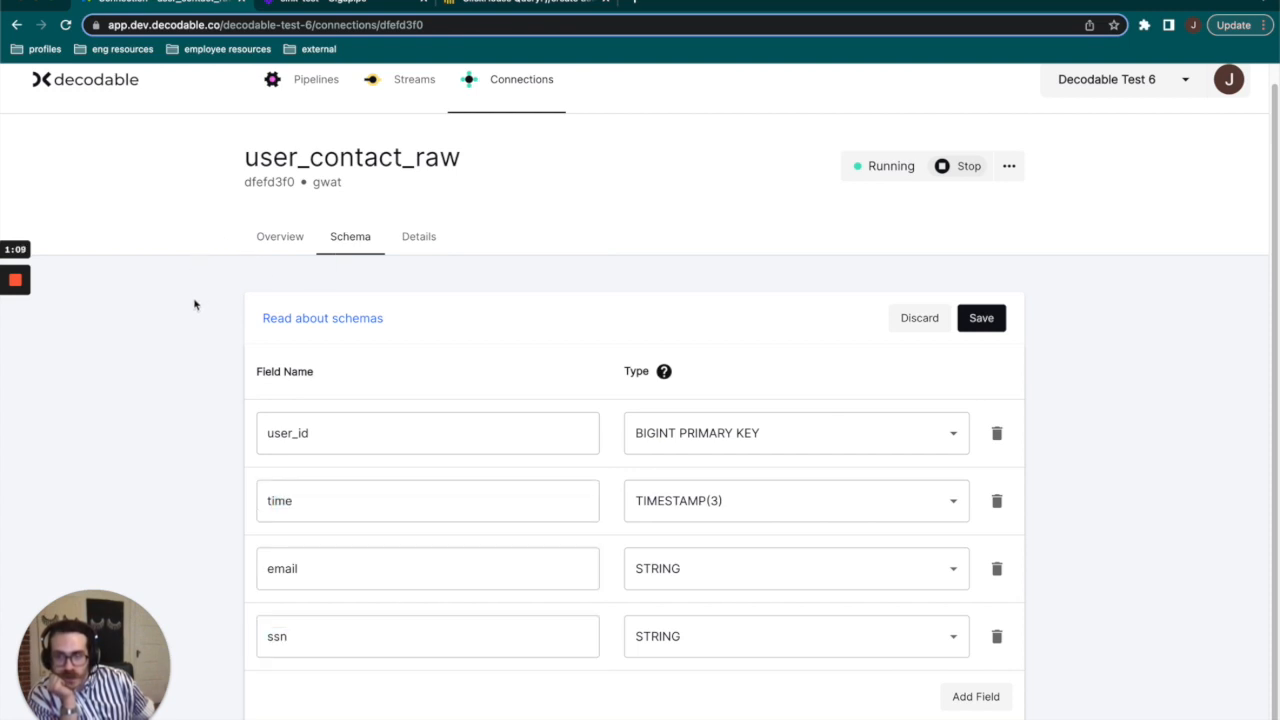
# Follow the connection's outbound link to the user_contact_raw stream and check the stream's schema.
pyautogui.click(275, 240)
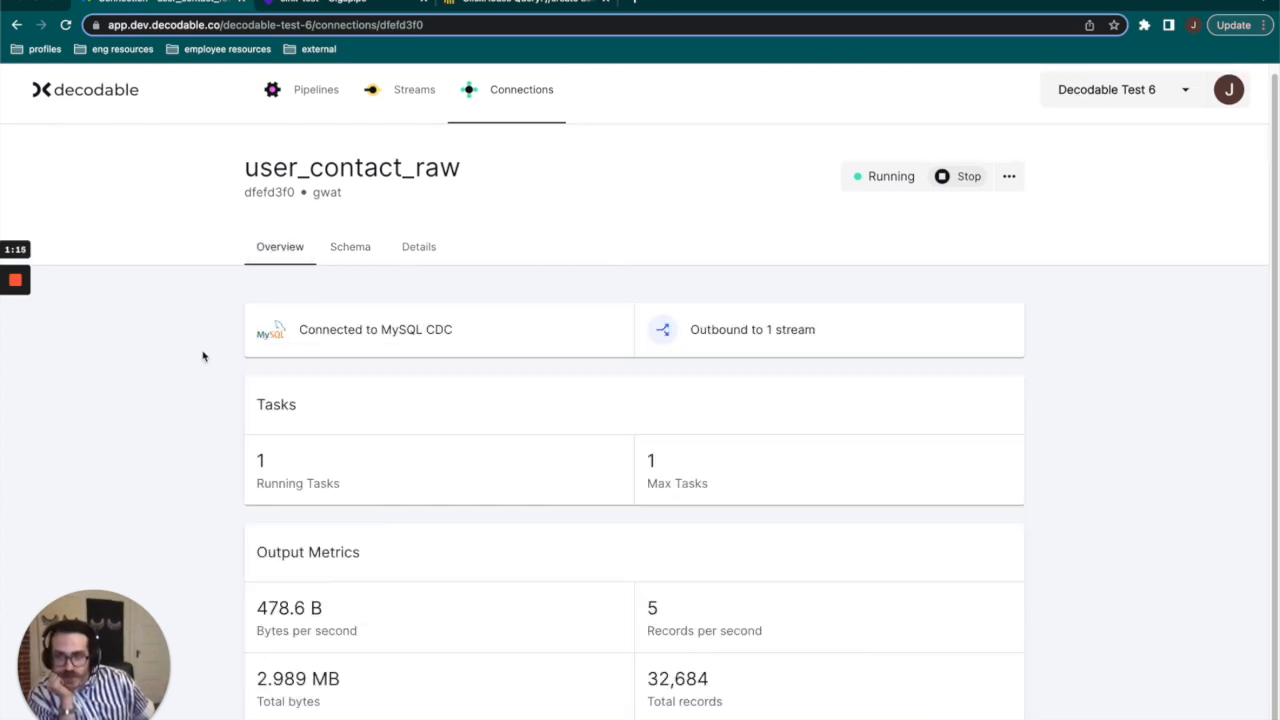
pyautogui.click(753, 320)
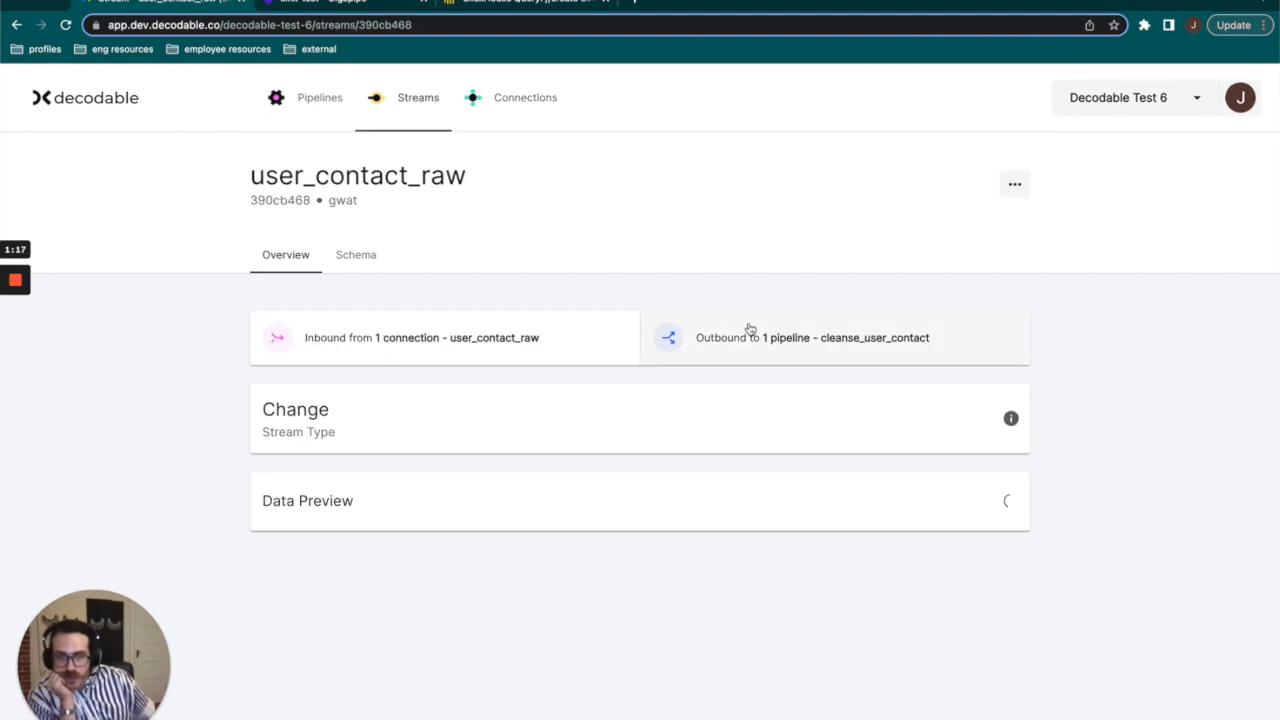
pyautogui.click(358, 256)
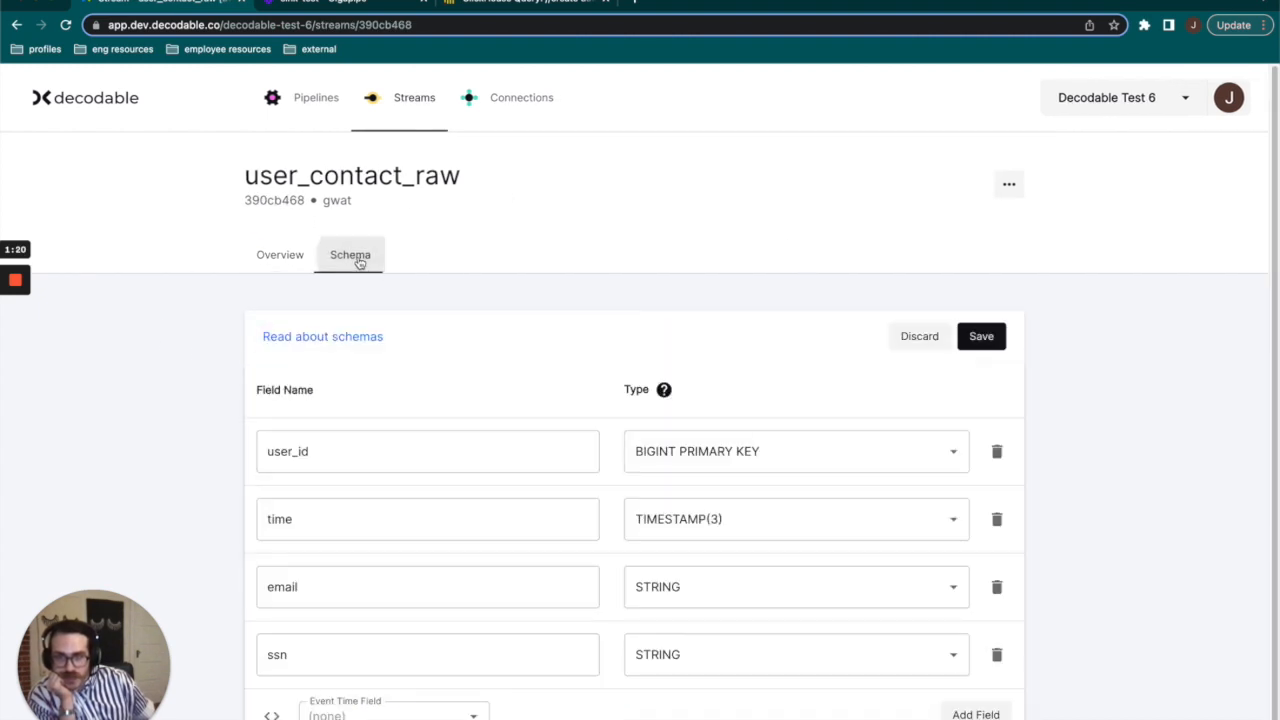
pyautogui.doubleClick(395, 447)
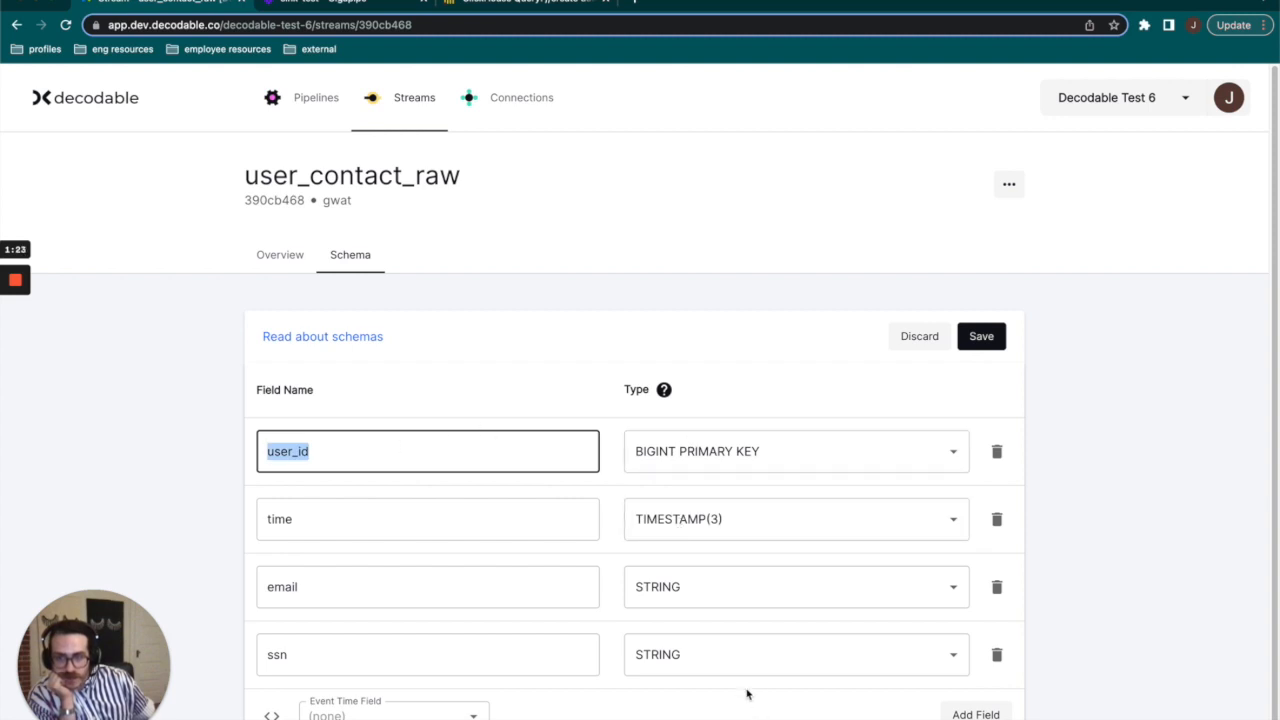
# Inspect the user_contact_raw stream's data preview, including the full record values.
pyautogui.click(287, 261)
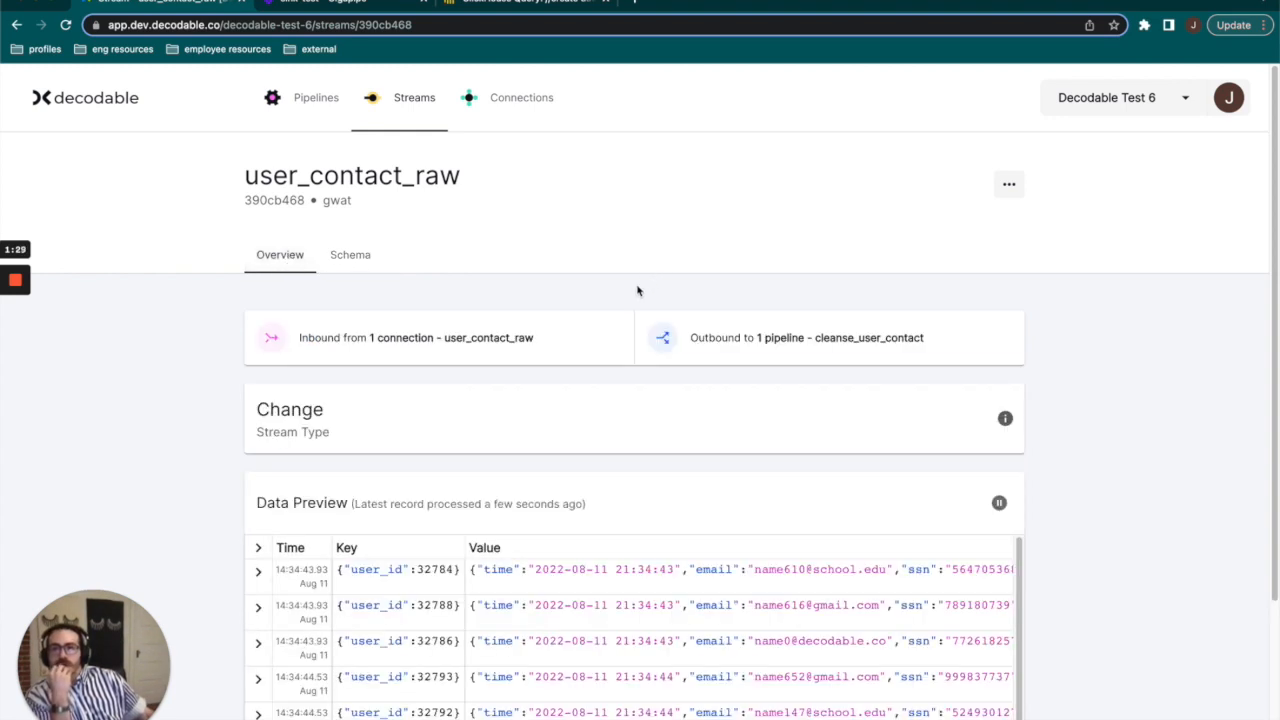
pyautogui.scroll(-4, 1054, 337)
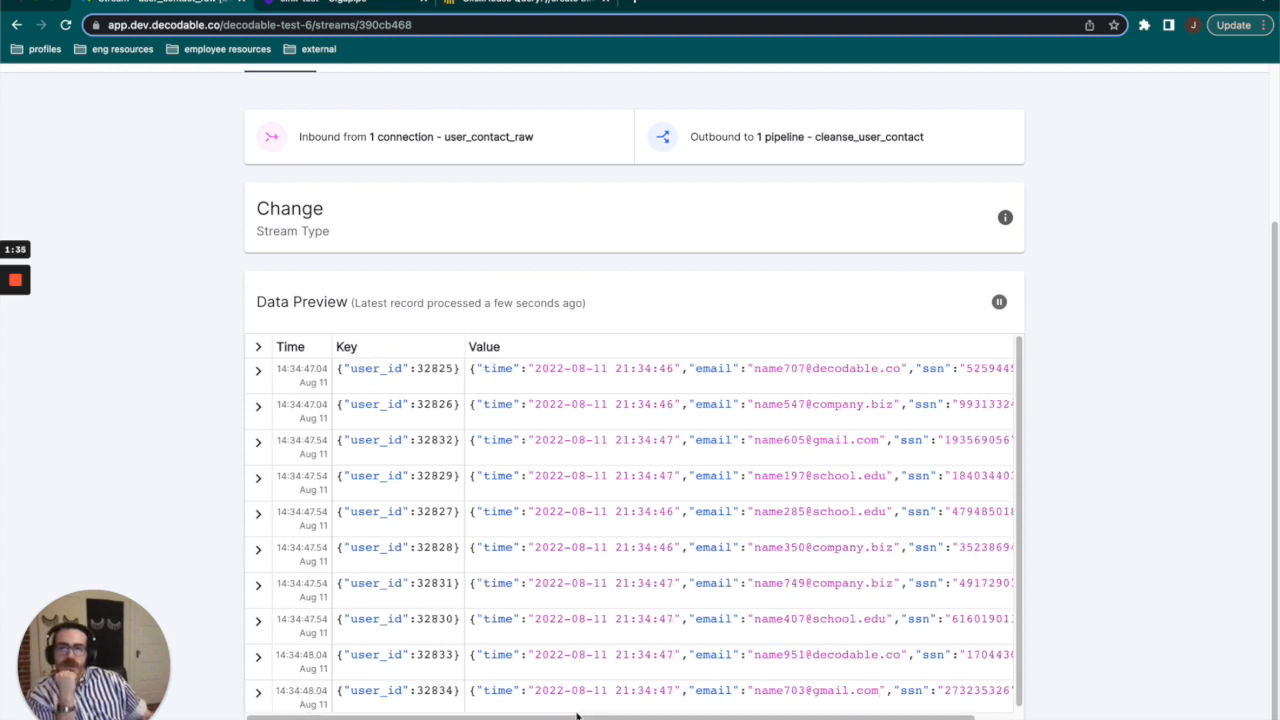
pyautogui.moveTo(583, 717); pyautogui.dragTo(619, 717)
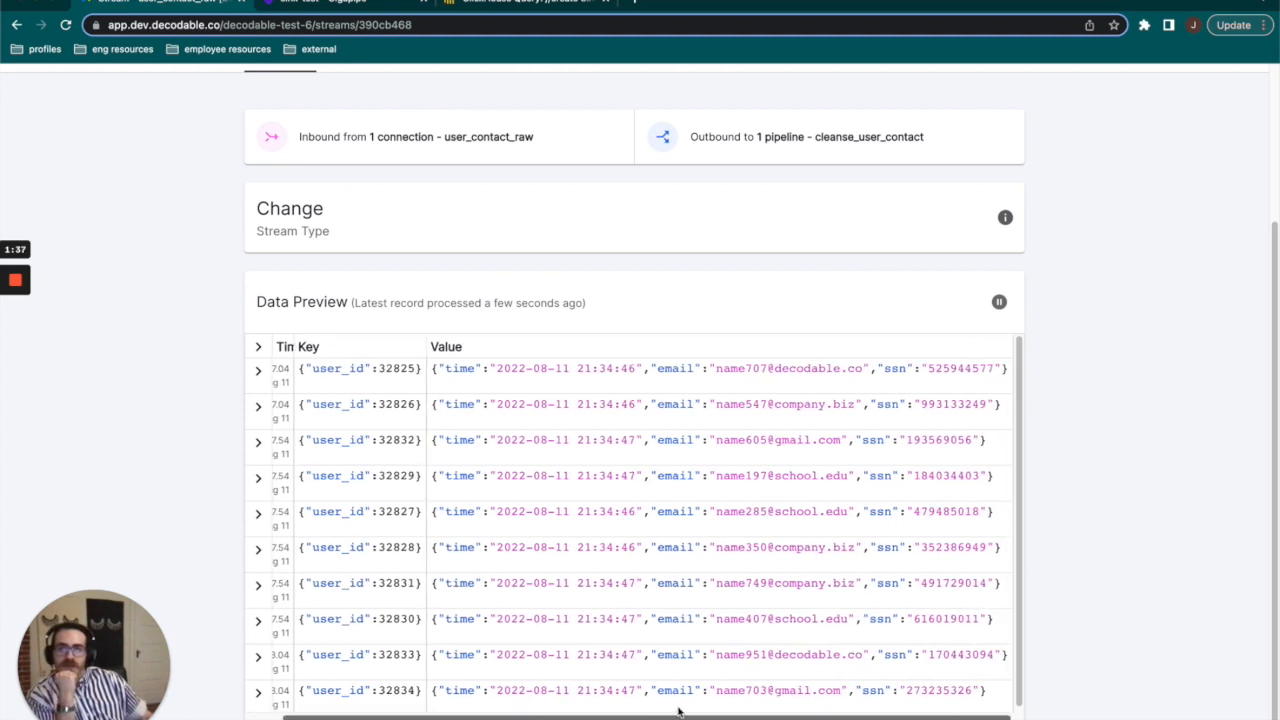
pyautogui.scroll(2, 922, 386)
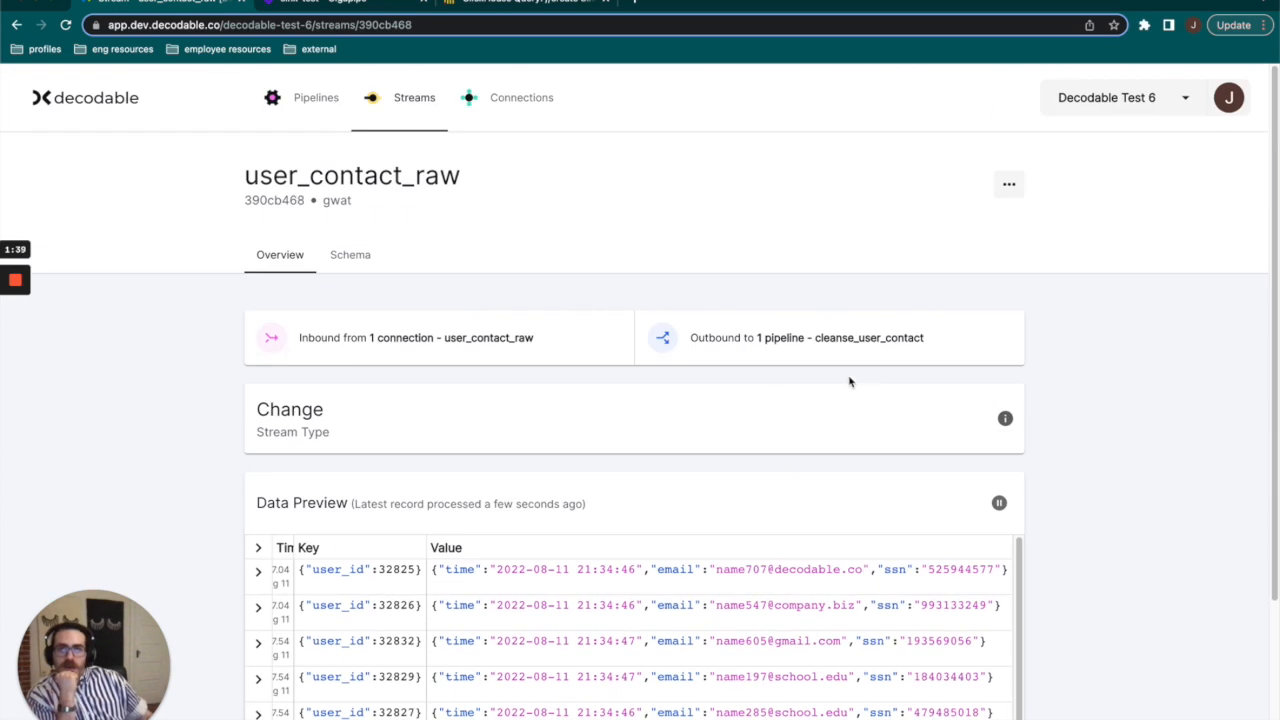
# Open the SQL of the outbound cleanse_user_contact pipeline and review its insert target and the user_id, time and email columns.
pyautogui.click(789, 339)
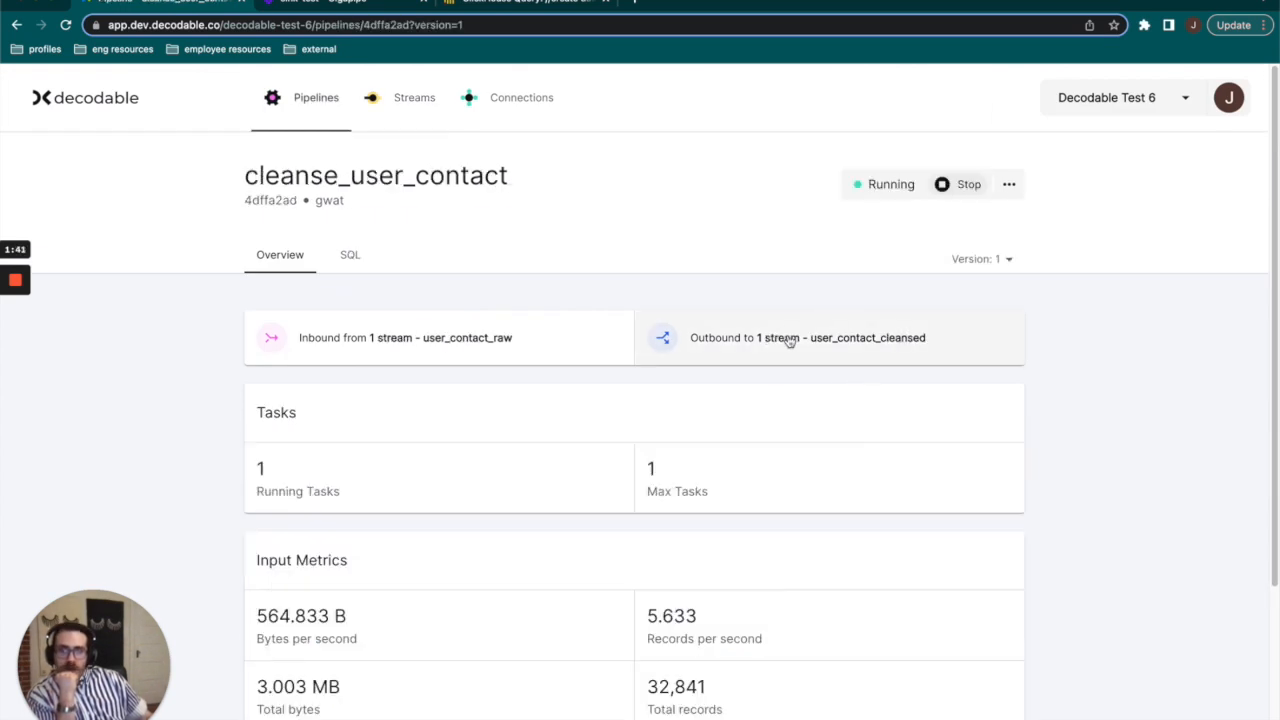
pyautogui.click(352, 259)
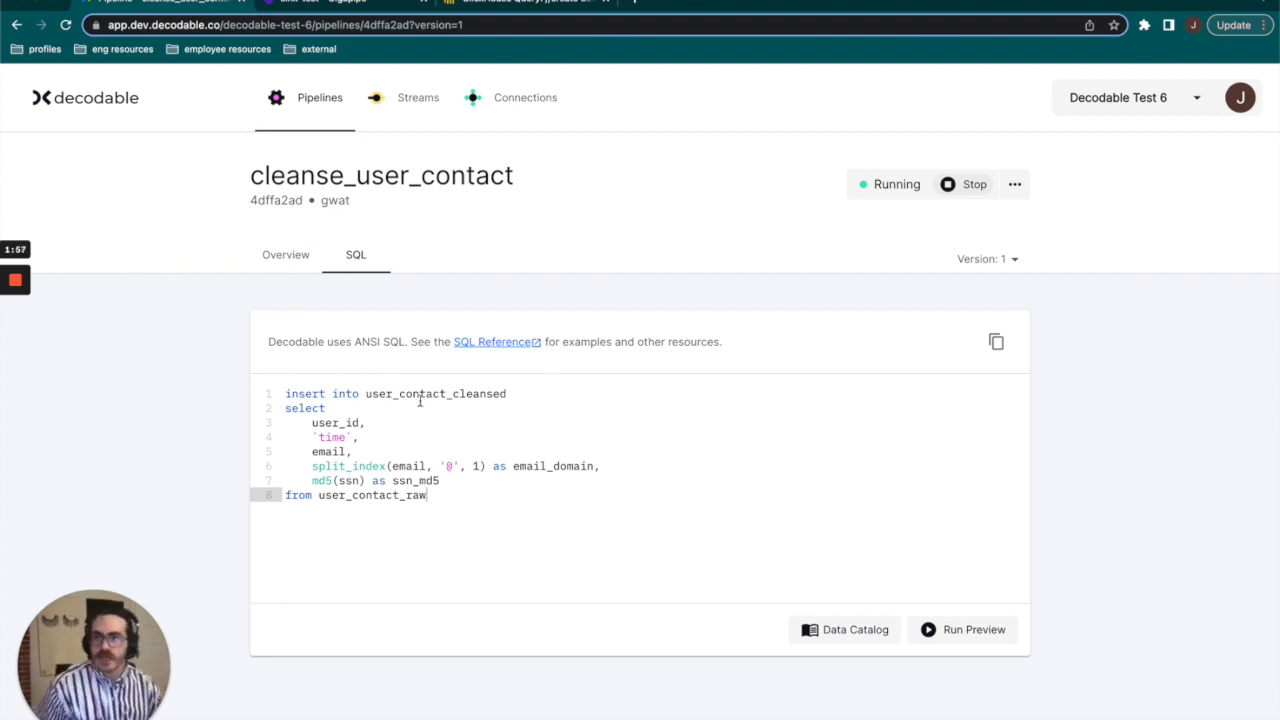
pyautogui.moveTo(361, 393); pyautogui.dragTo(510, 392)
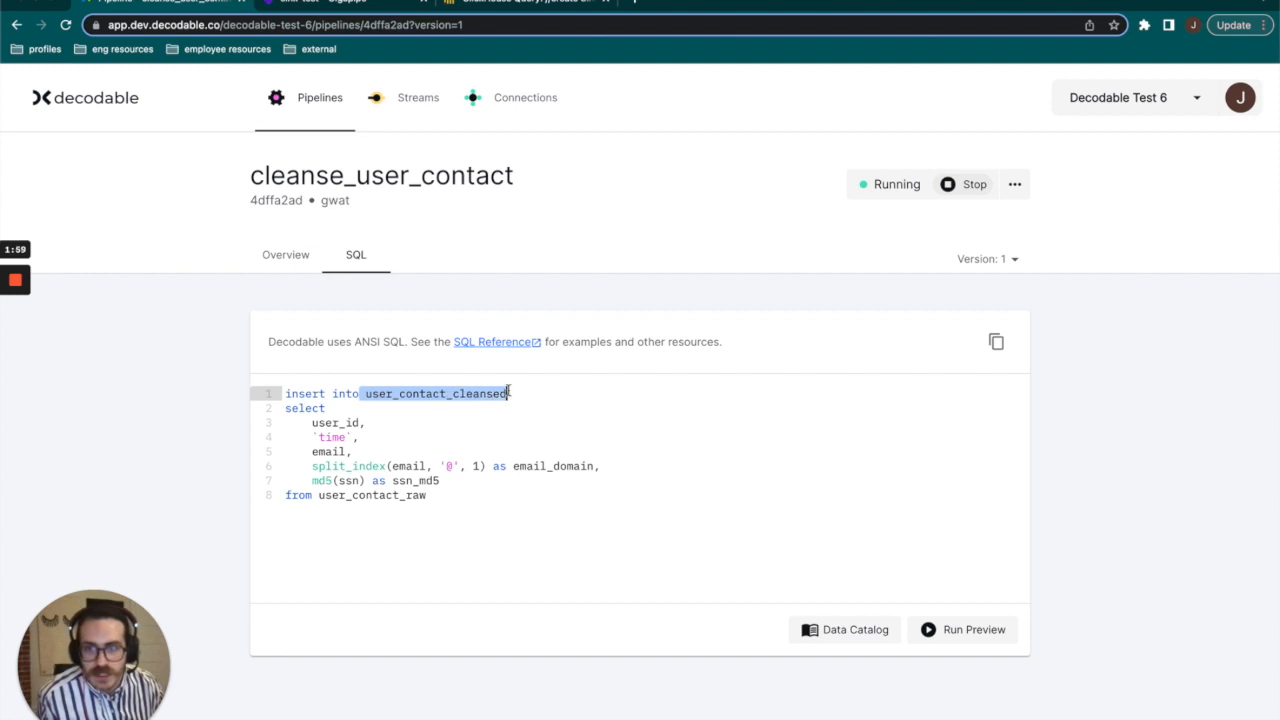
pyautogui.click(406, 408)
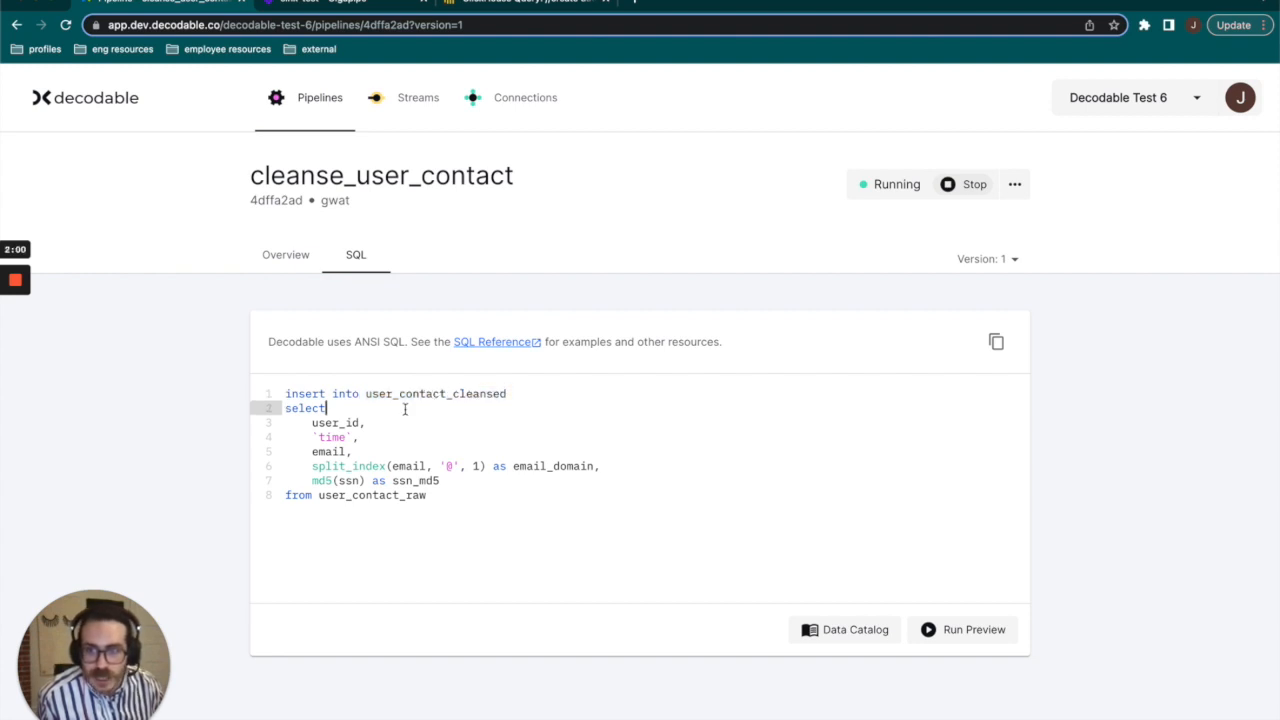
pyautogui.moveTo(304, 423); pyautogui.dragTo(341, 436)
pyautogui.click(341, 436)
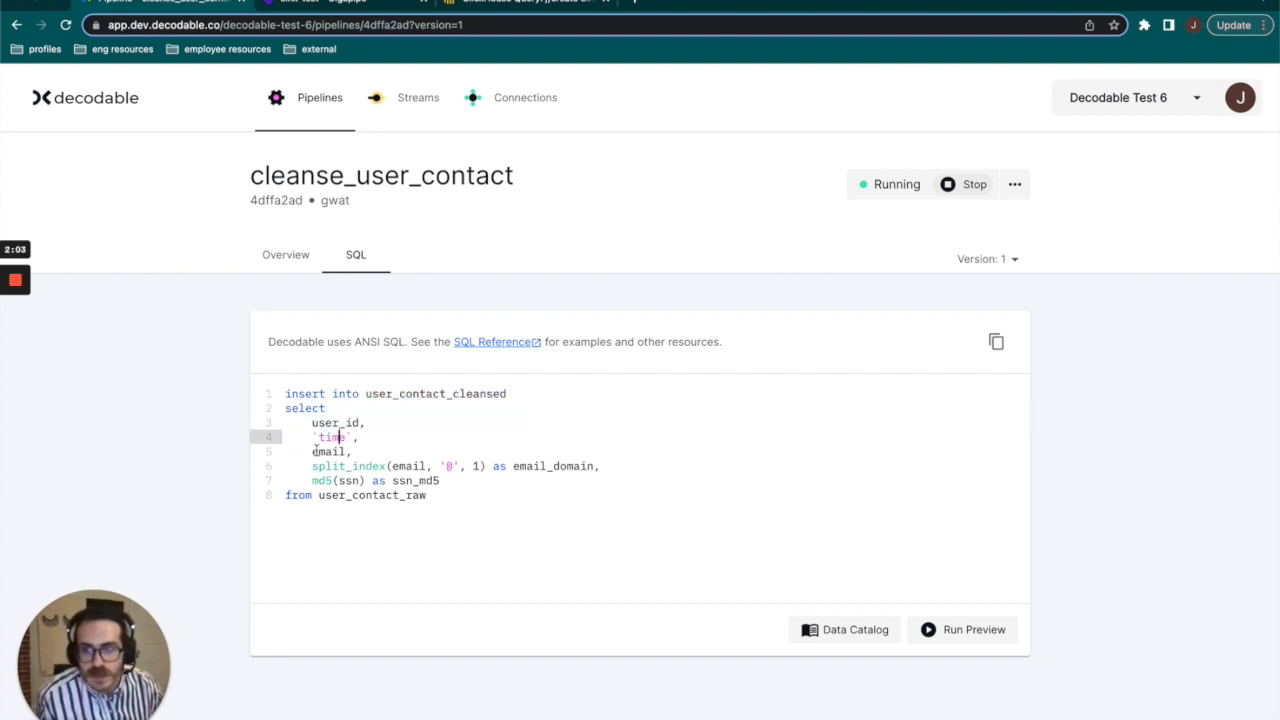
pyautogui.click(311, 449)
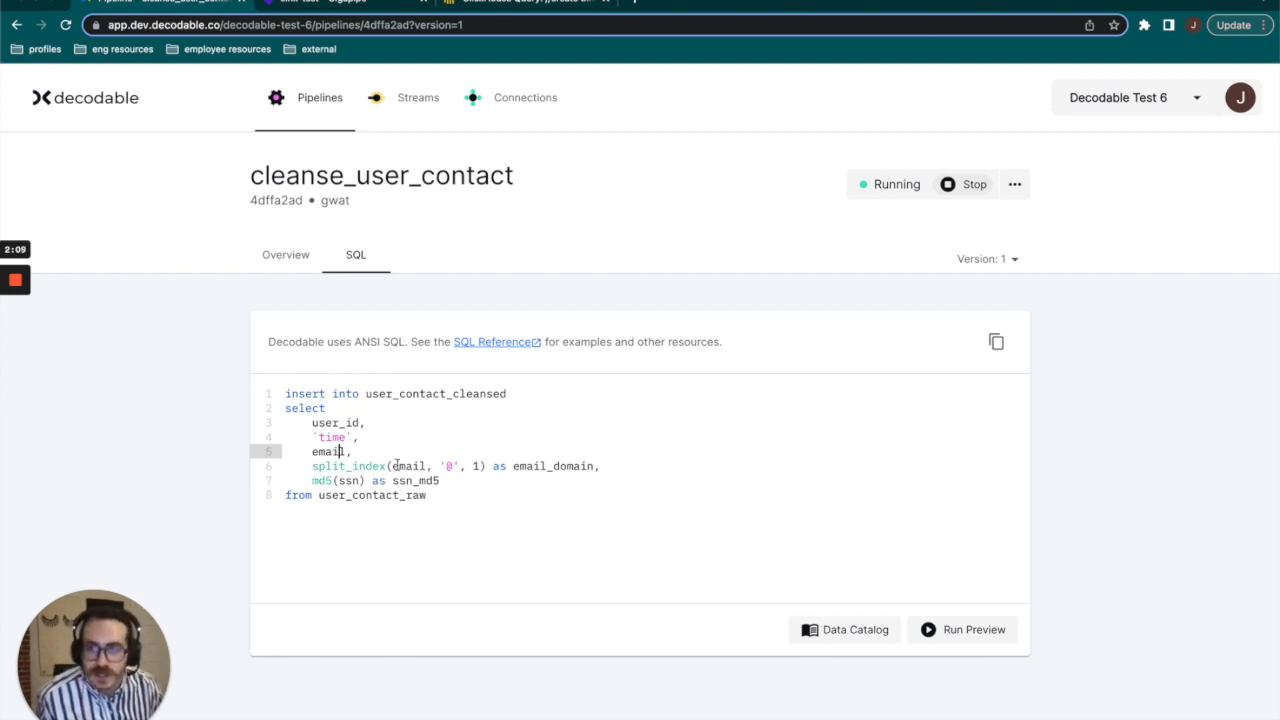
# Review the SQL expressions that derive email_domain from the email and ssn_md5 from the ssn.
pyautogui.moveTo(511, 466); pyautogui.dragTo(606, 466)
pyautogui.click(597, 466)
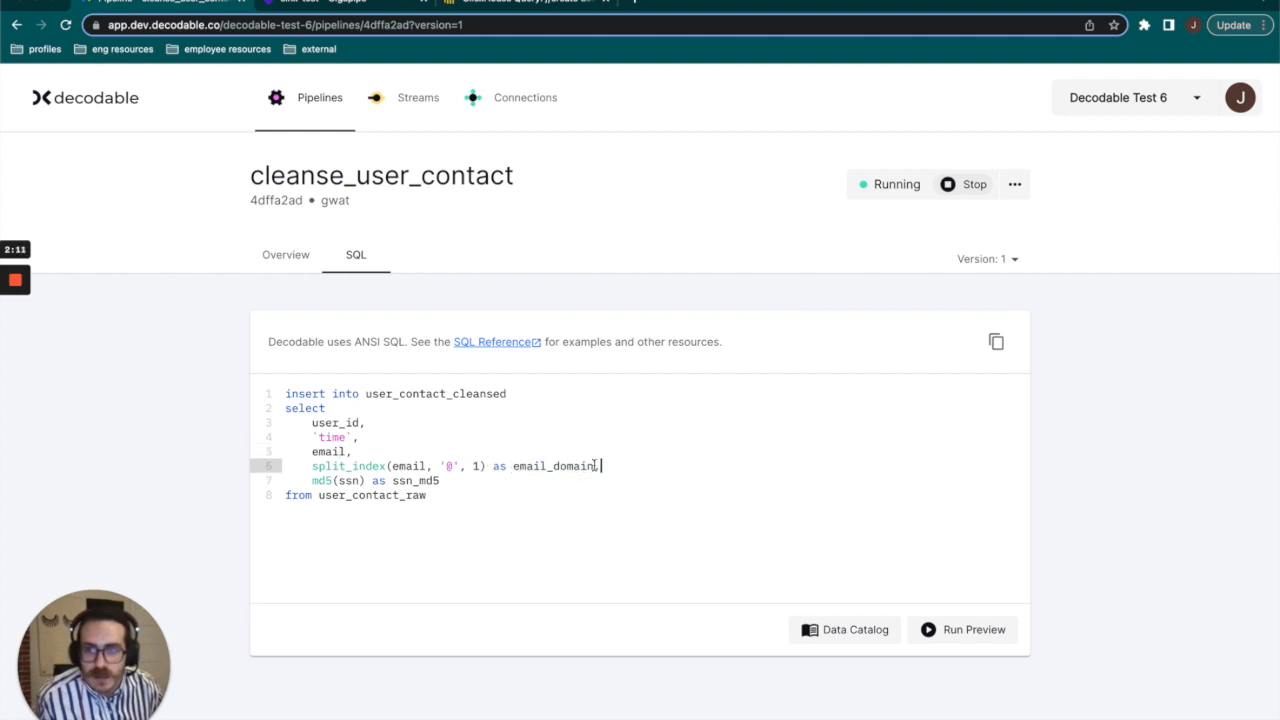
pyautogui.moveTo(312, 481); pyautogui.dragTo(360, 481)
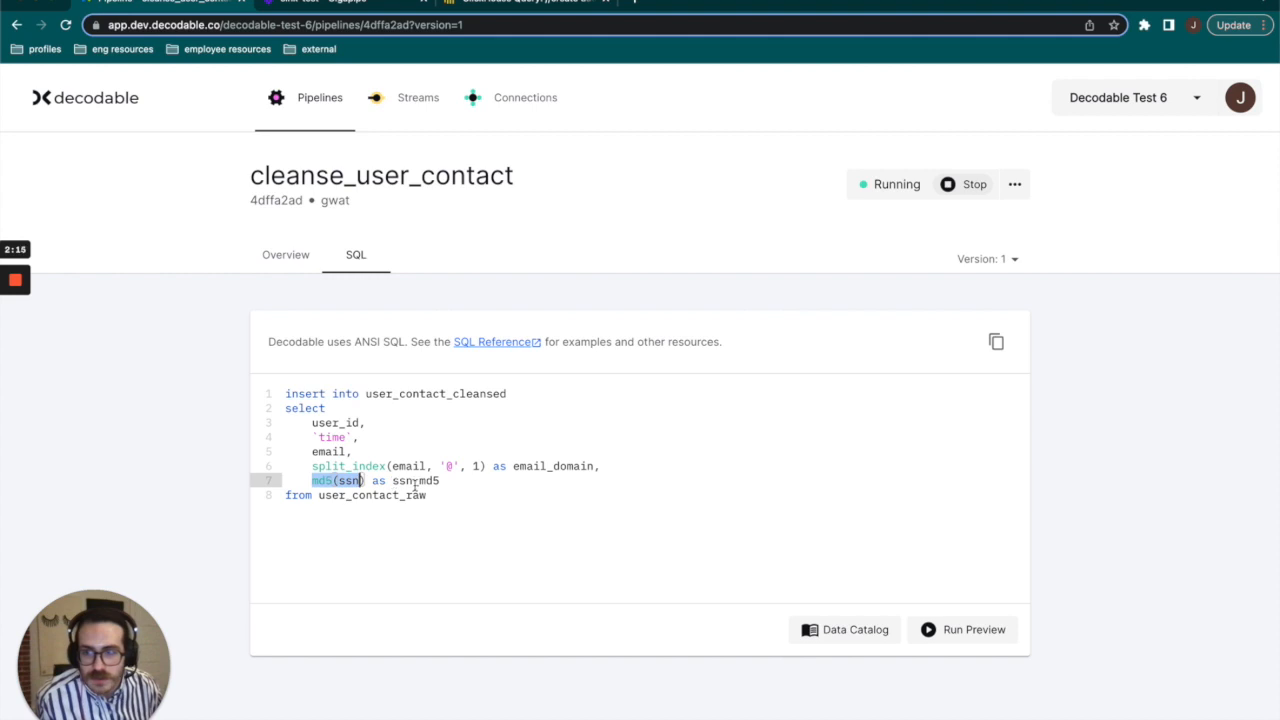
pyautogui.moveTo(441, 481); pyautogui.dragTo(393, 481)
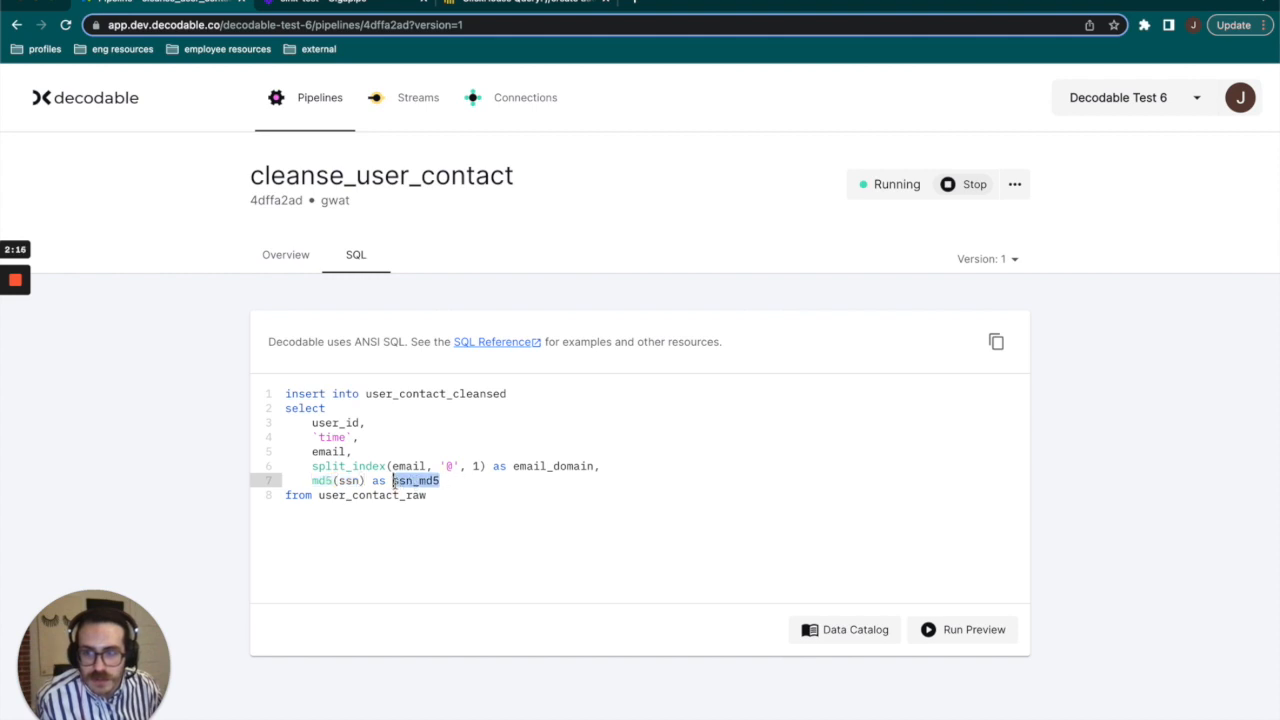
pyautogui.click(578, 453)
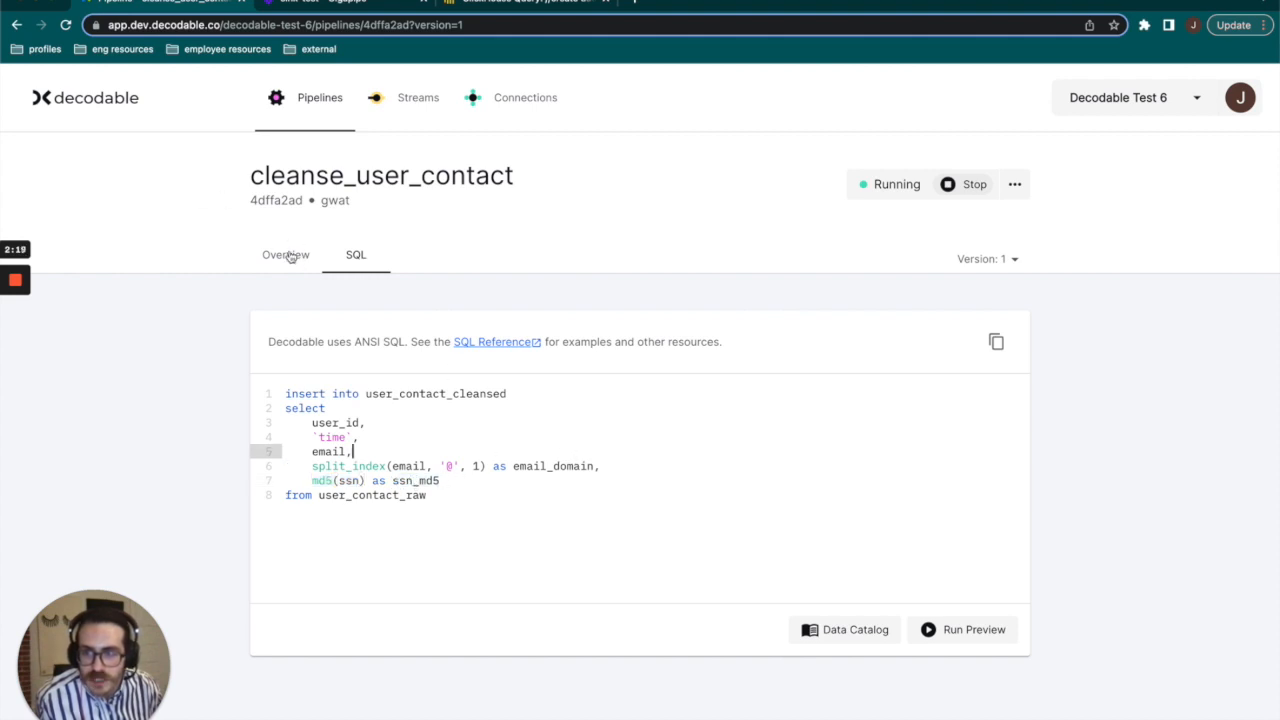
# Run a preview of the cleanse_user_contact SQL, inspect the resulting records and return to the pipeline's overview.
pyautogui.click(972, 632)
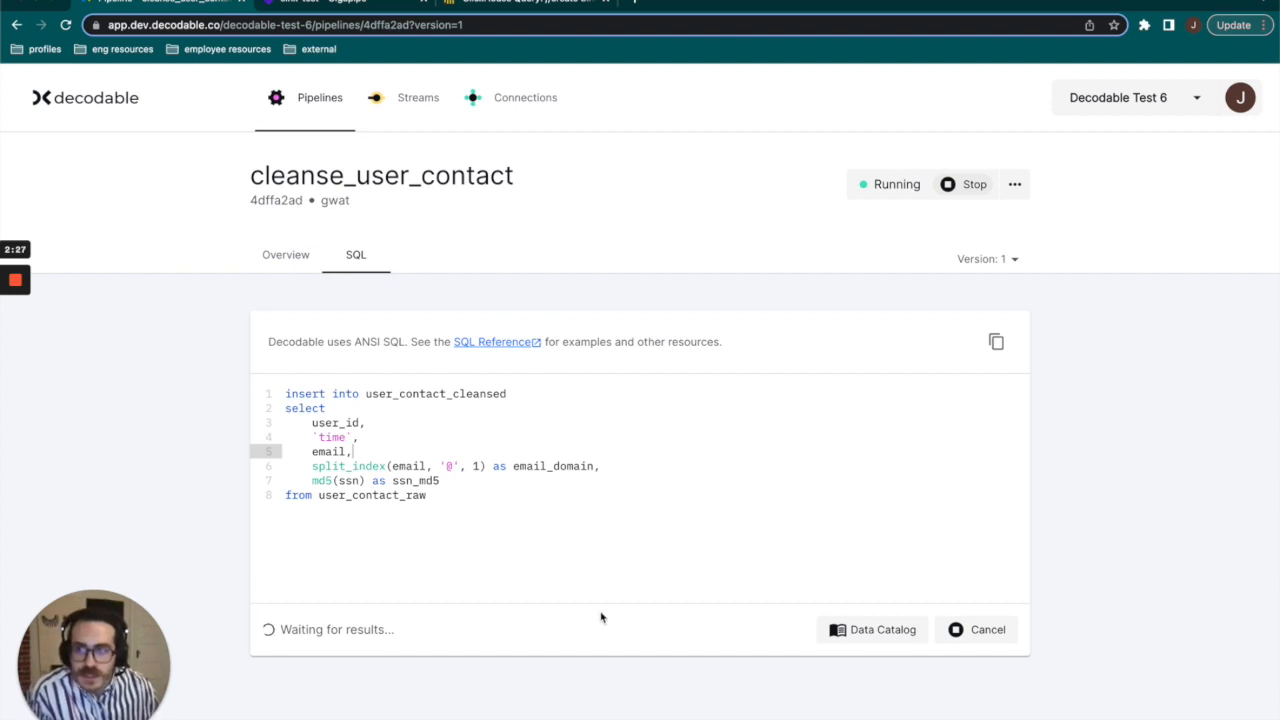
pyautogui.scroll(-3, 1203, 506)
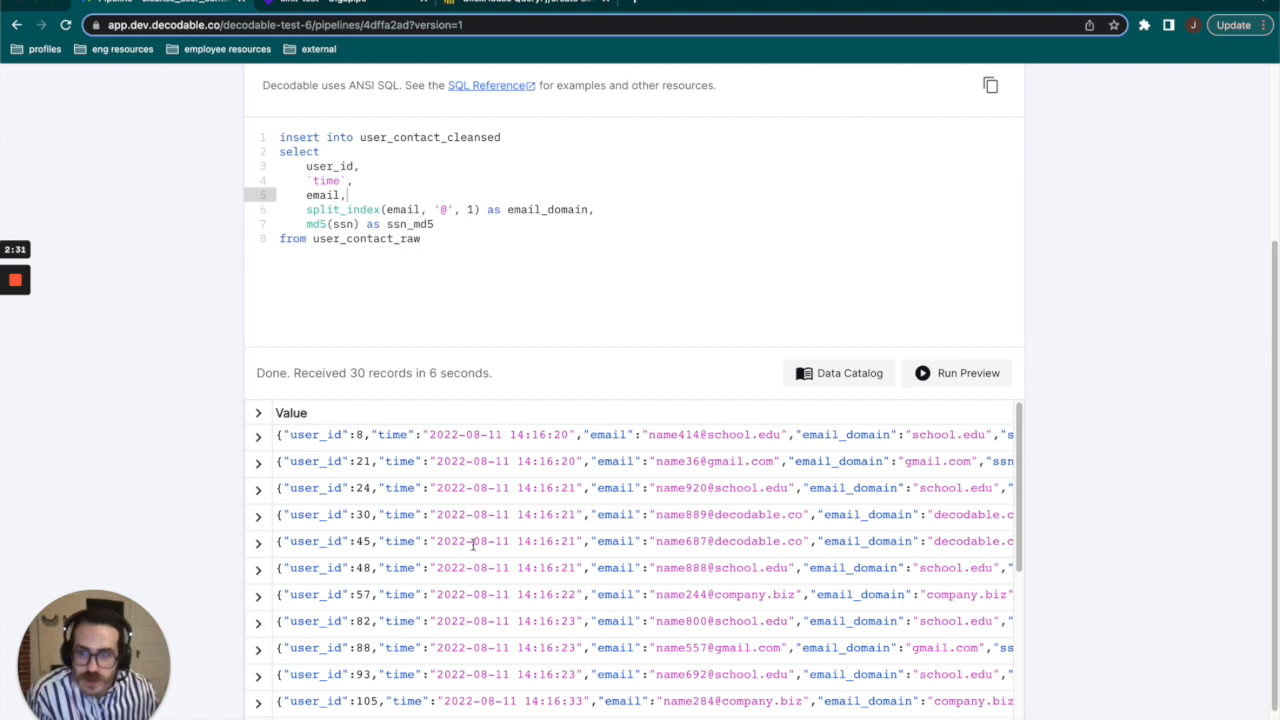
pyautogui.scroll(-1, 464, 484)
pyautogui.moveTo(316, 433); pyautogui.dragTo(949, 442)
pyautogui.click(940, 448)
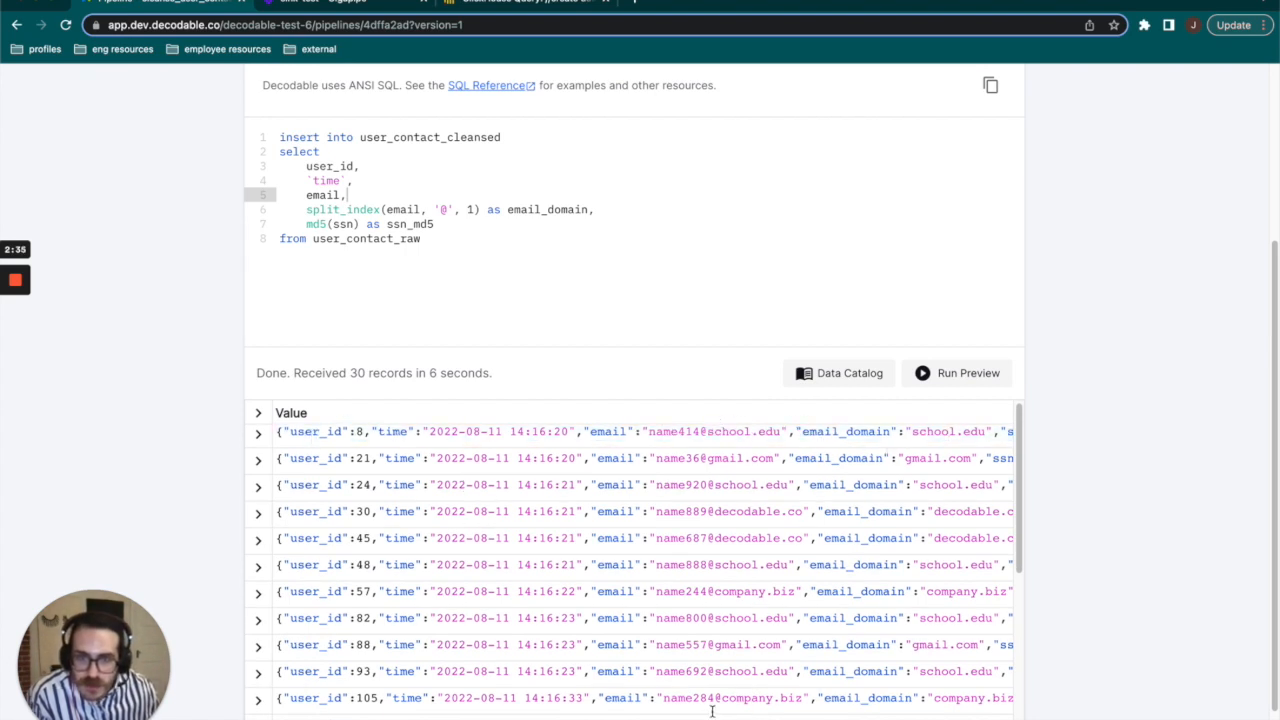
pyautogui.scroll(5, 303, 402)
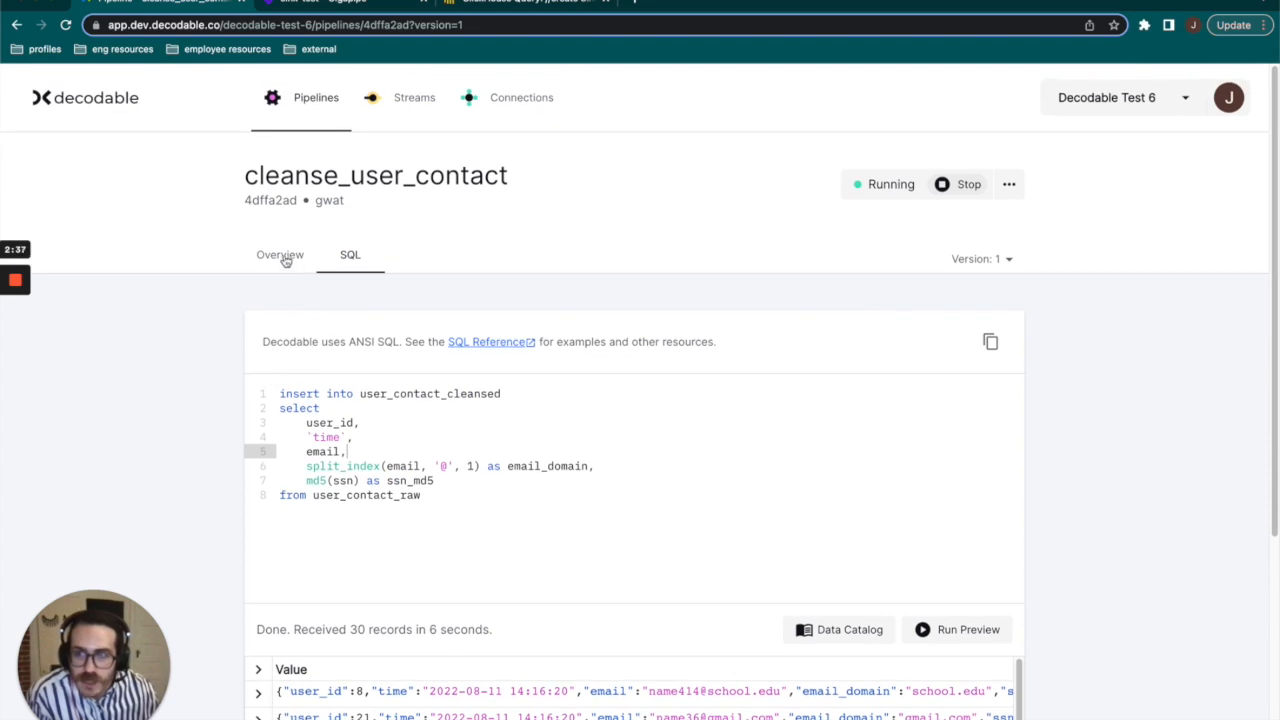
pyautogui.click(283, 256)
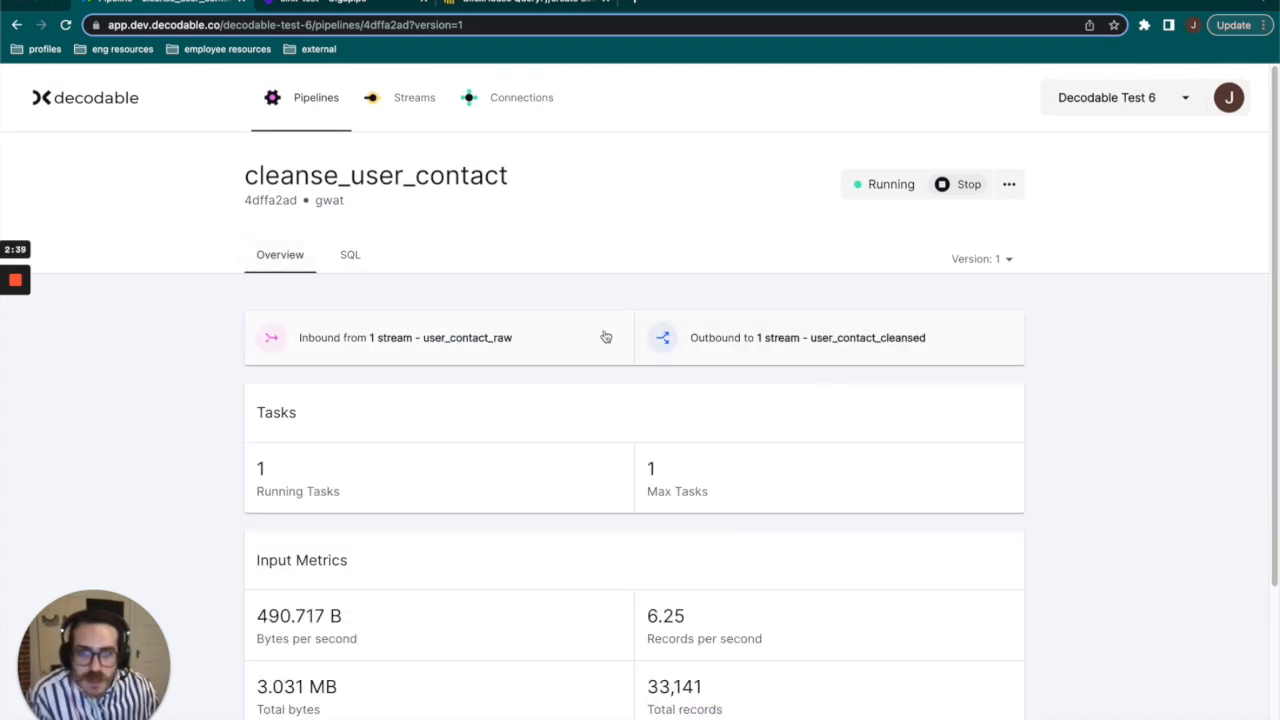
# Open the outbound user_contact_cleansed stream and inspect the email_domain and ssn_md5 values in its data preview.
pyautogui.click(812, 347)
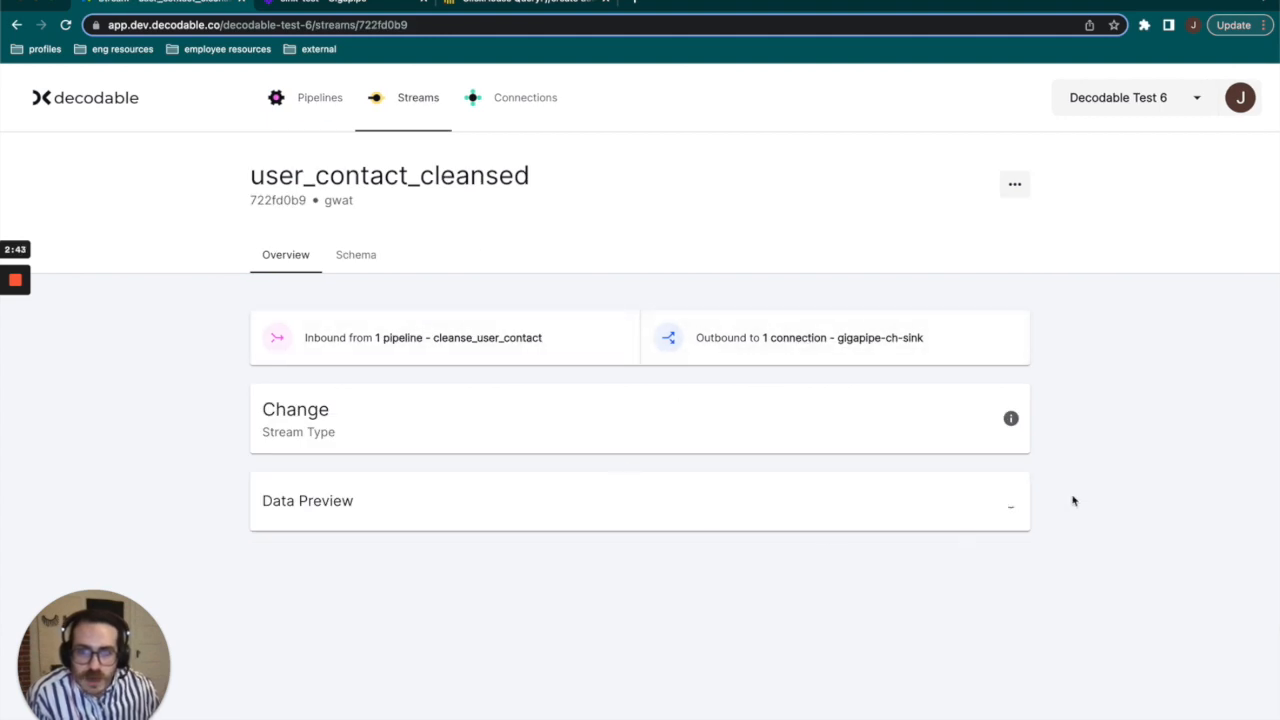
pyautogui.scroll(-3, 885, 493)
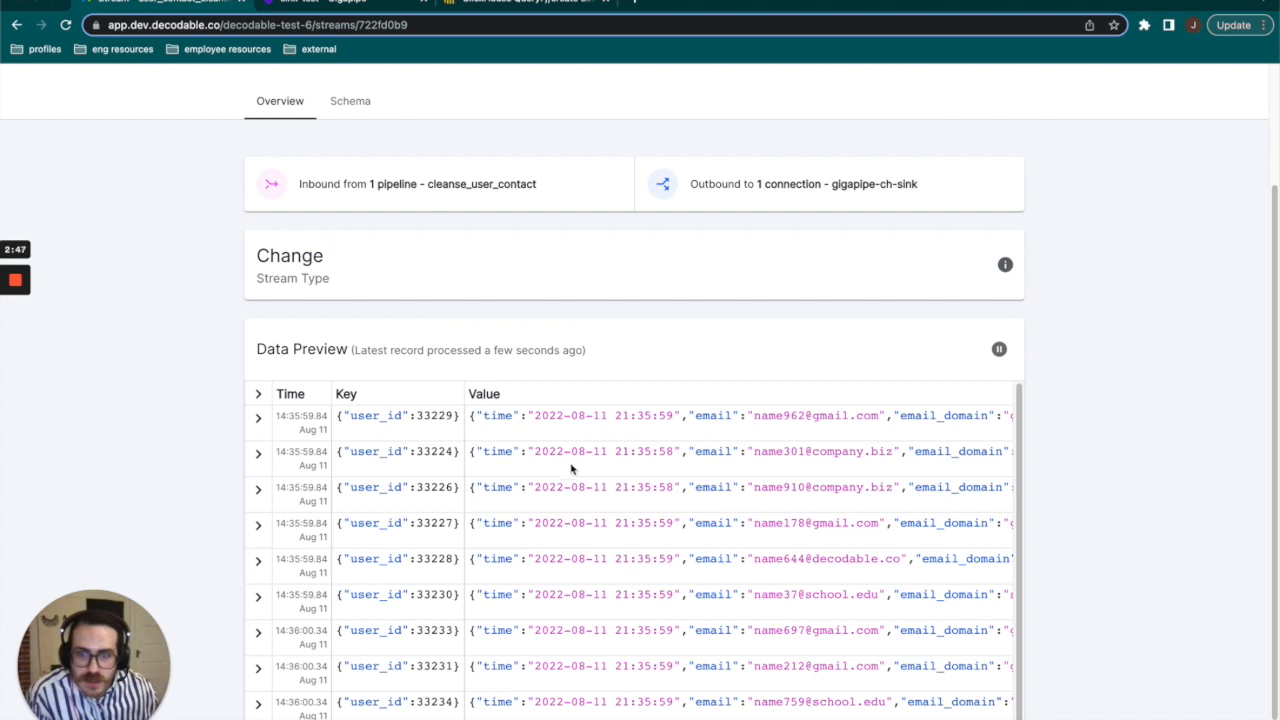
pyautogui.scroll(-1, 937, 571)
pyautogui.hscroll(5, 640, 500)
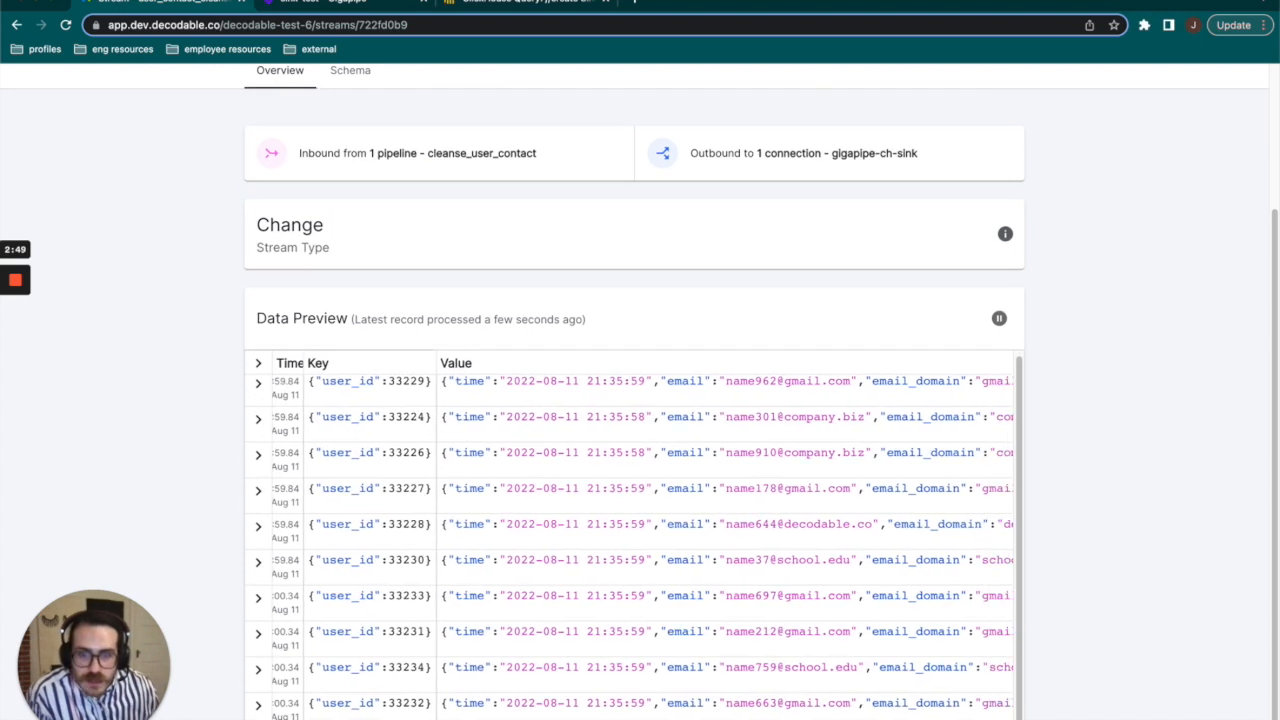
pyautogui.moveTo(612, 381); pyautogui.dragTo(787, 381)
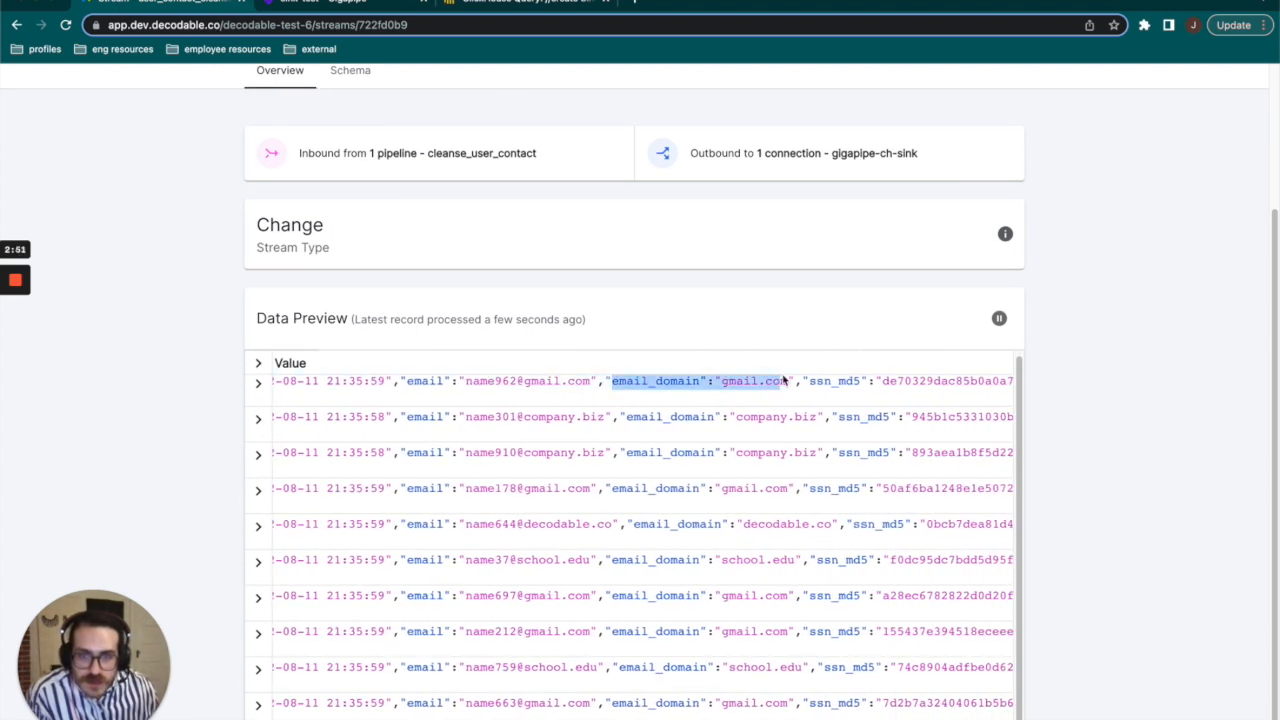
pyautogui.hscroll(3, 640, 500)
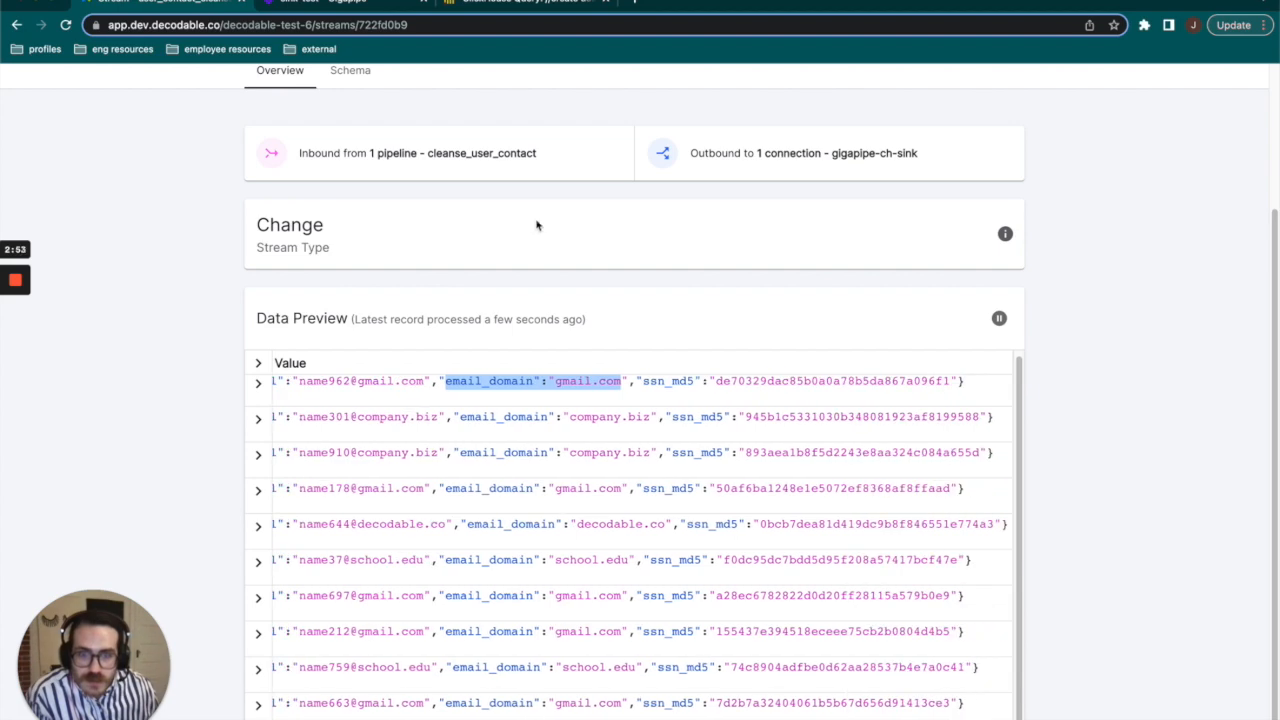
pyautogui.moveTo(645, 381); pyautogui.dragTo(958, 379)
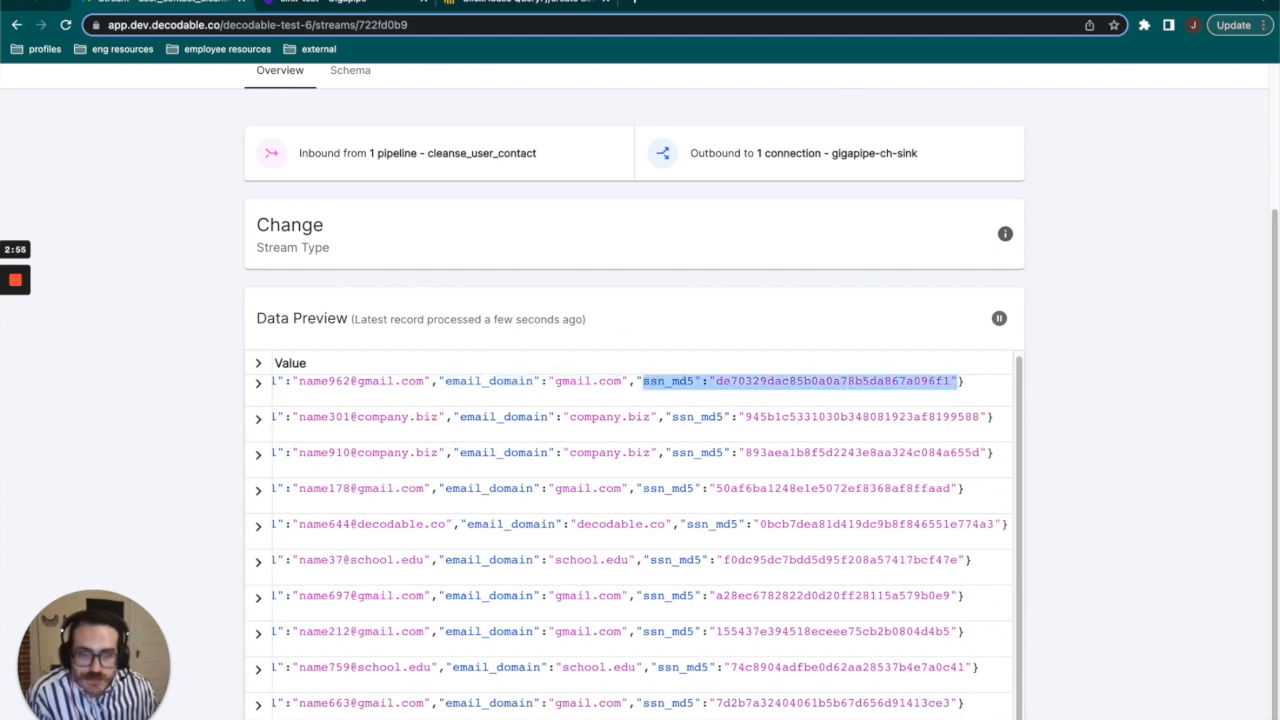
pyautogui.hscroll(-5, 694, 520)
pyautogui.scroll(3, 694, 520)
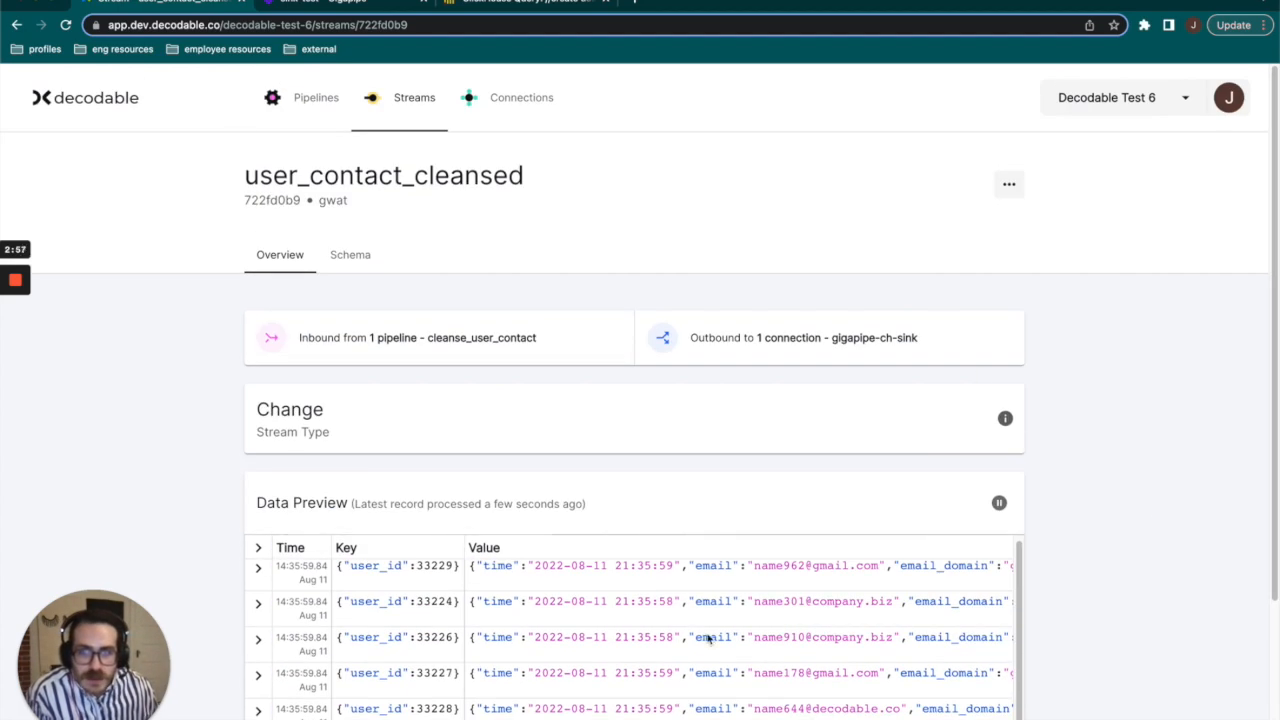
# Open the outbound gigapipe-ch-sink connection and review its ClickHouse URL, cluster, database, table and credential settings.
pyautogui.click(803, 353)
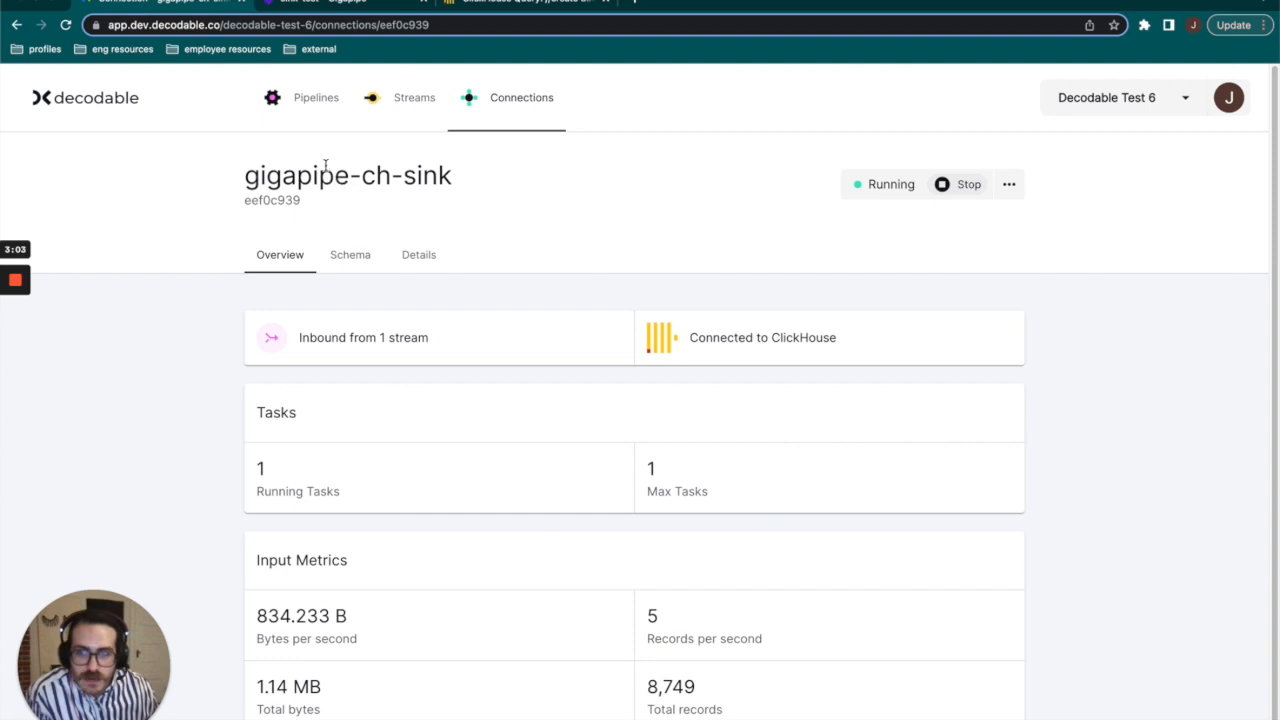
pyautogui.click(412, 254)
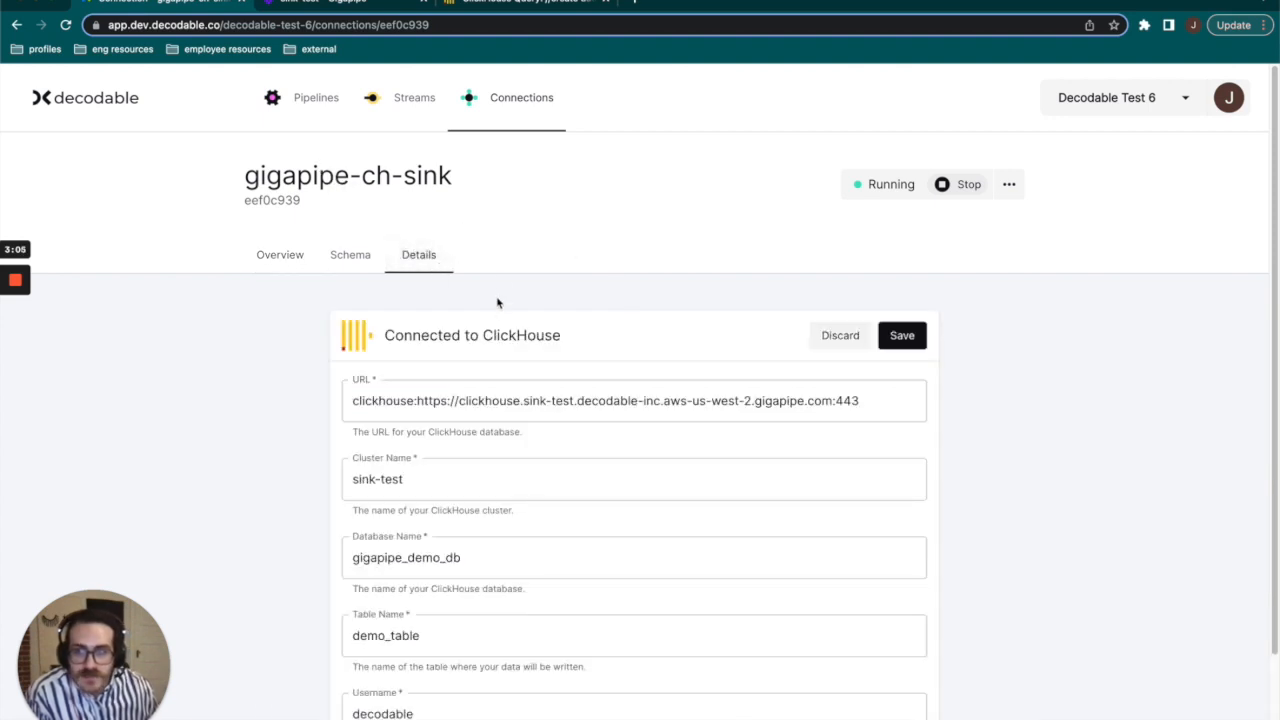
pyautogui.scroll(-1, 498, 300)
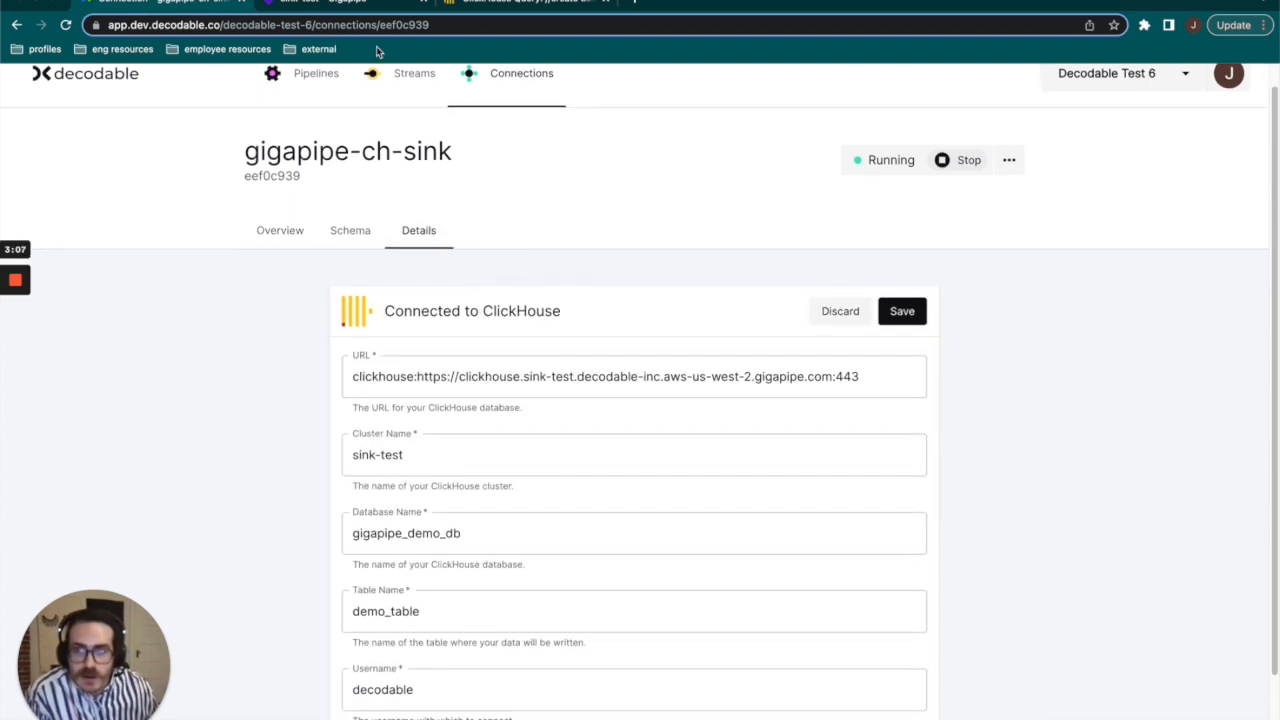
pyautogui.click(395, 370)
pyautogui.scroll(-2, 487, 399)
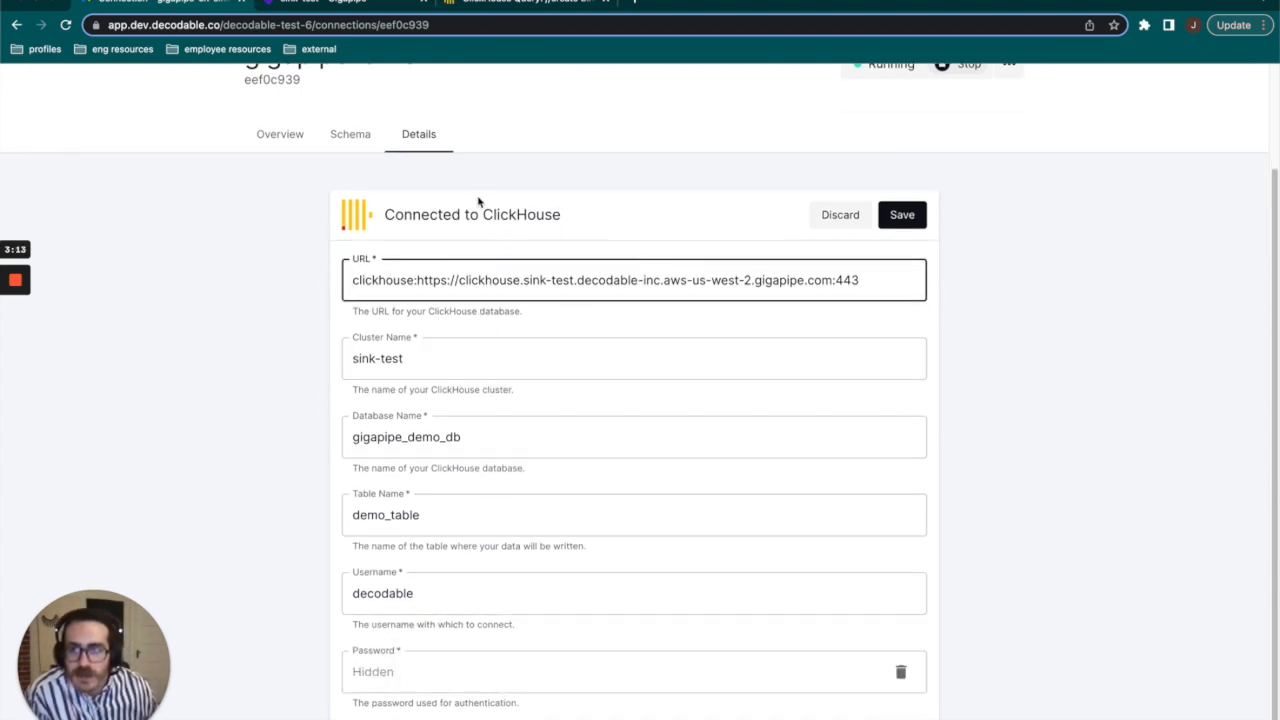
# Review the gigapipe-ch-sink schema fields user_id, time, email, email_domain and ssn_md5, and return to the connection's overview.
pyautogui.scroll(2, 543, 171)
pyautogui.click(362, 255)
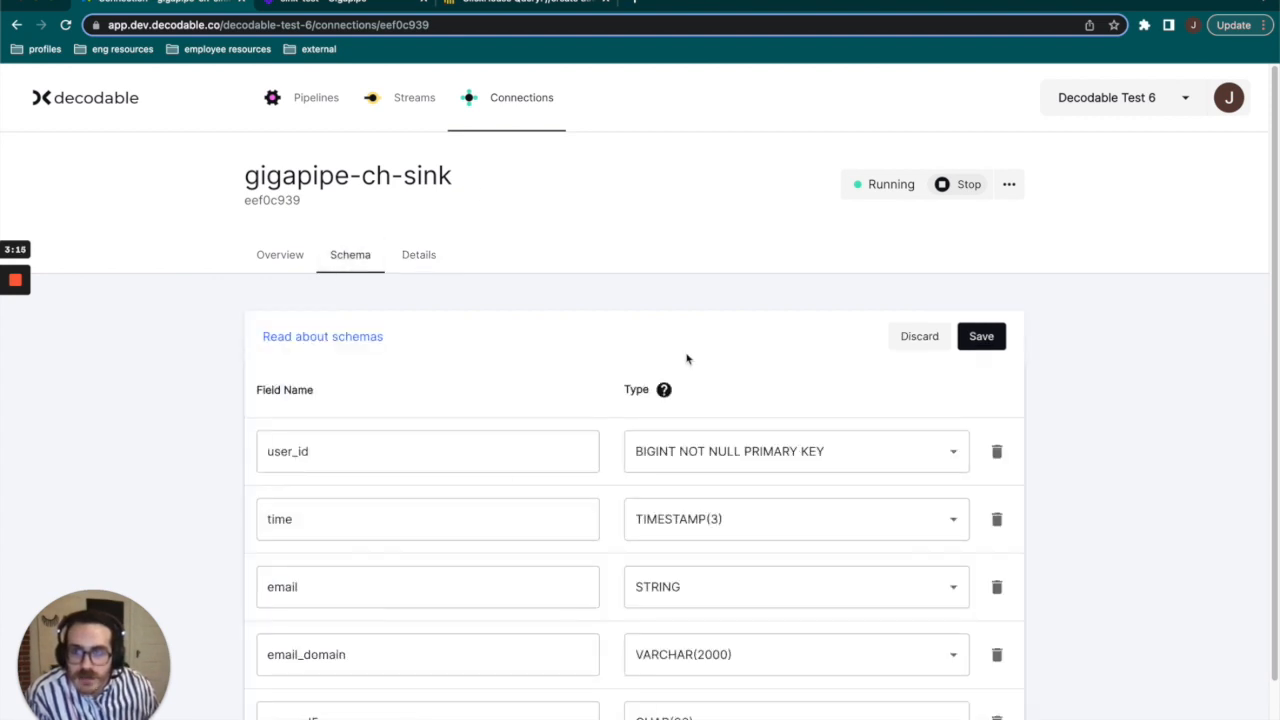
pyautogui.scroll(-2, 687, 352)
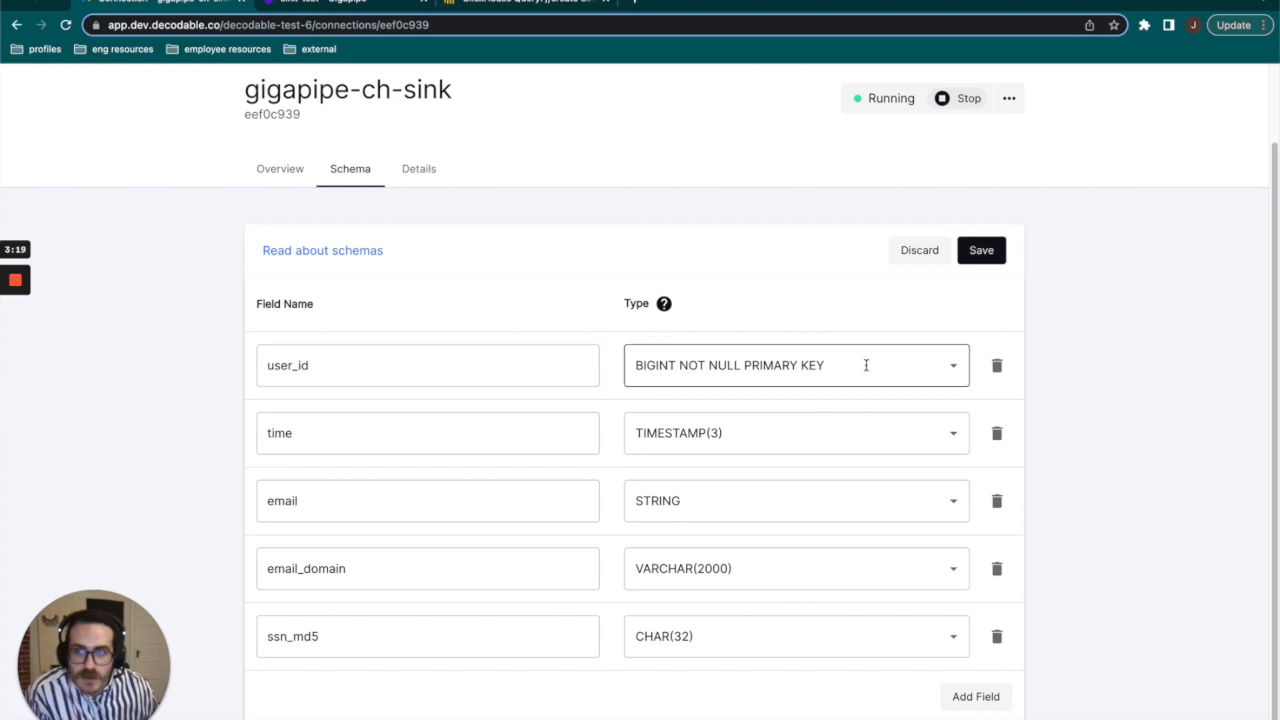
pyautogui.click(762, 368)
pyautogui.click(555, 308)
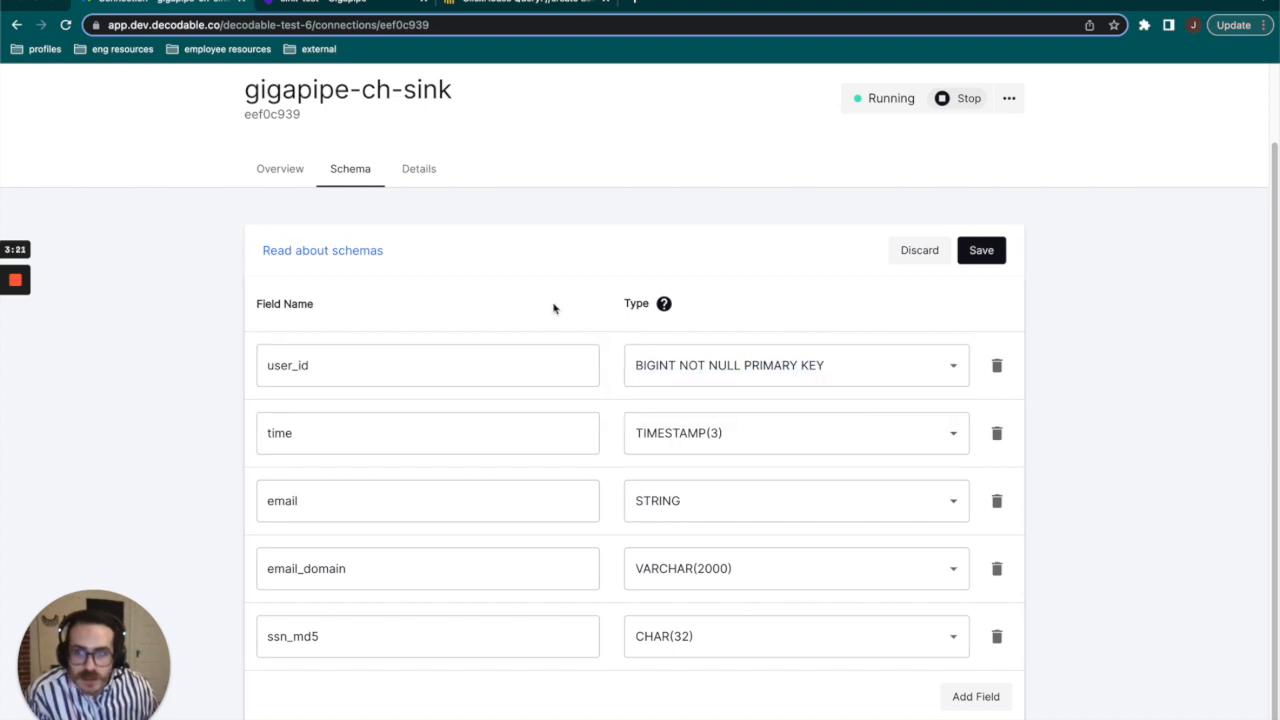
pyautogui.click(328, 438)
pyautogui.click(331, 506)
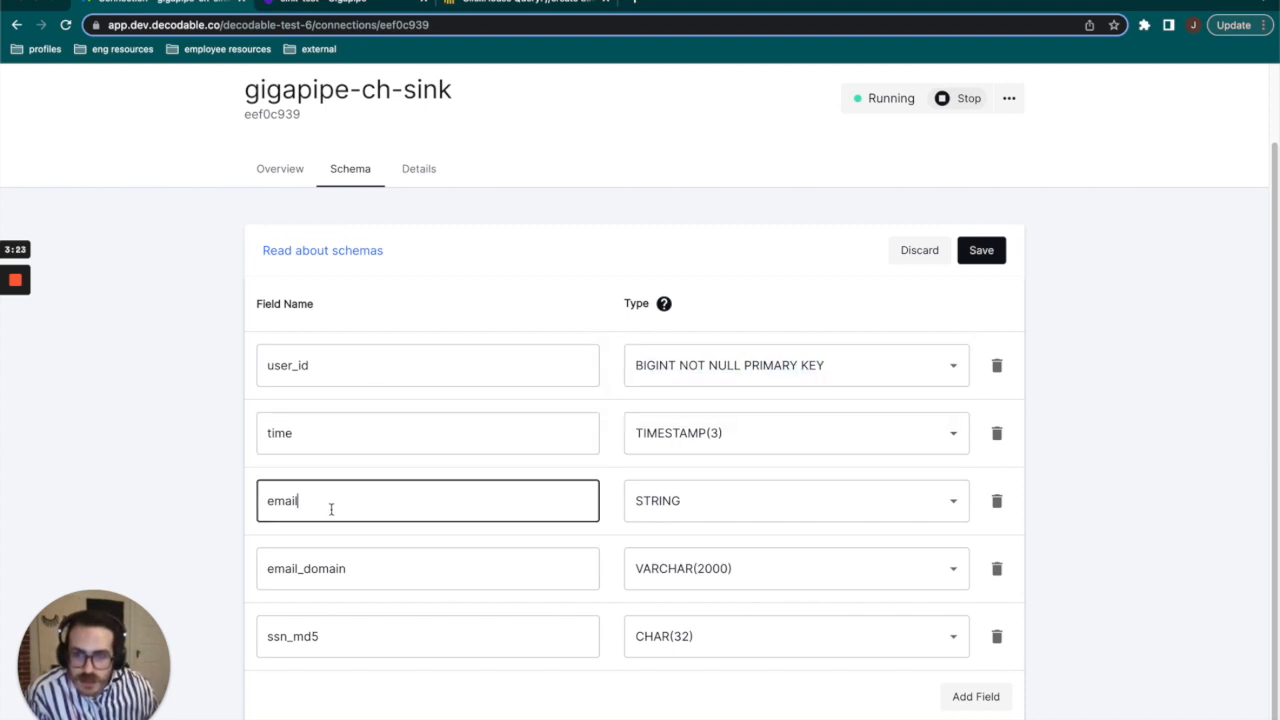
pyautogui.moveTo(349, 578); pyautogui.dragTo(266, 577)
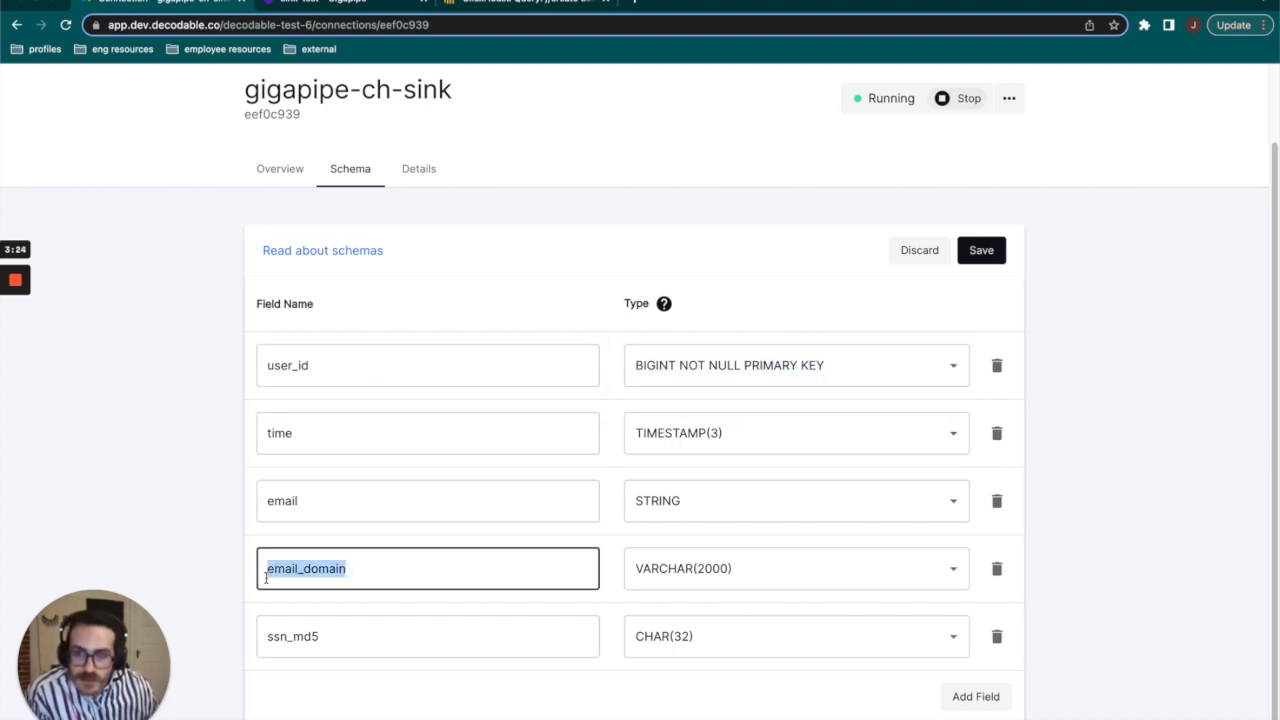
pyautogui.click(382, 641)
pyautogui.scroll(2, 414, 294)
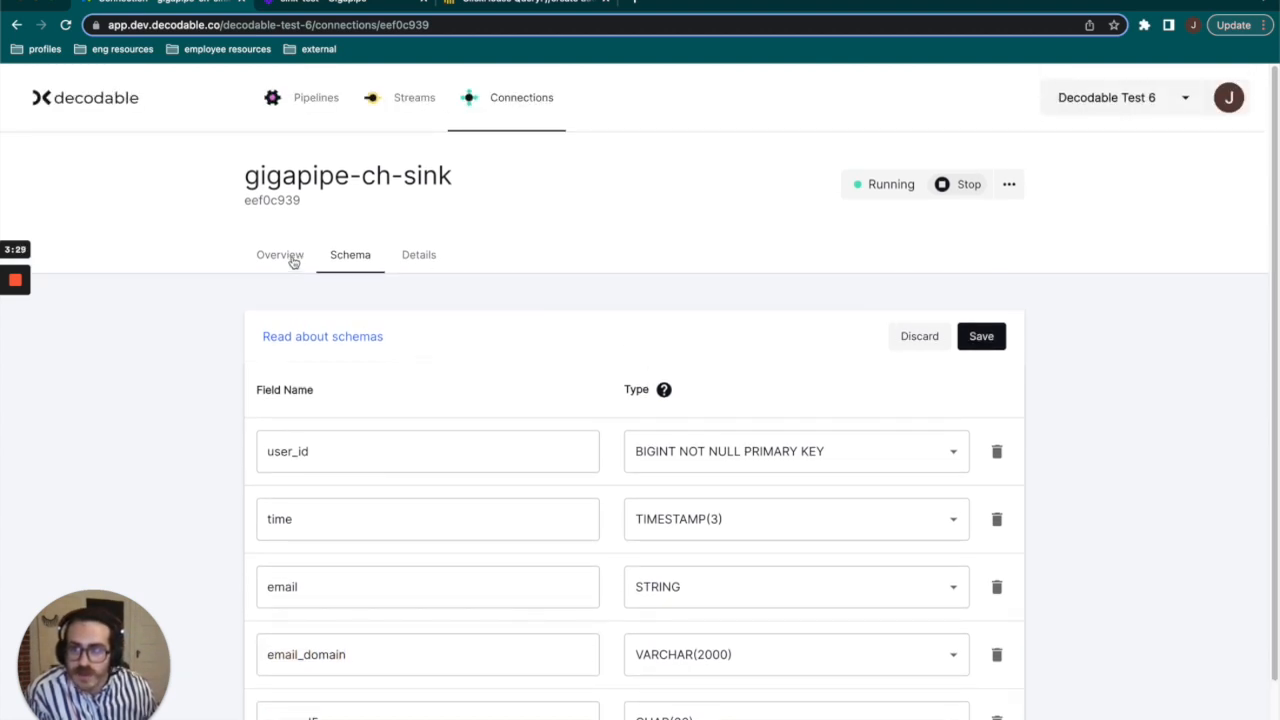
pyautogui.click(287, 257)
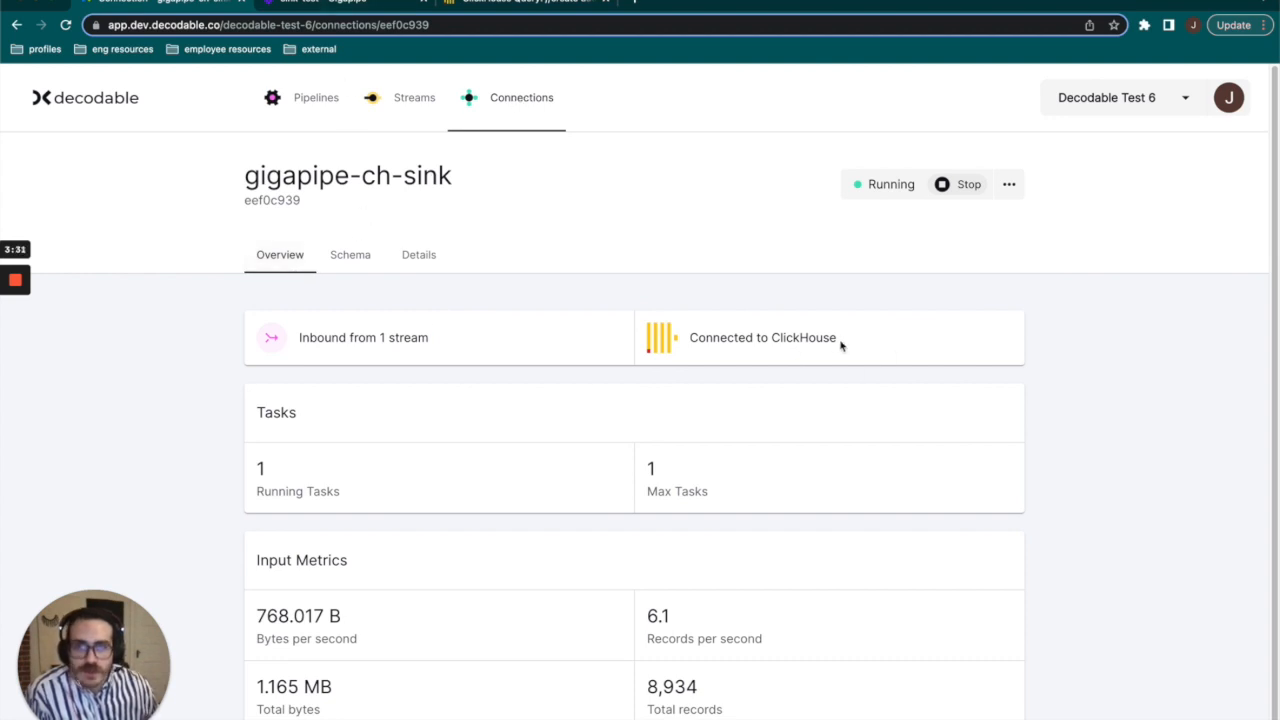
# Switch to Gigapipe and check the shard and replica configuration in the sink-test cluster details.
pyautogui.click(345, 3)
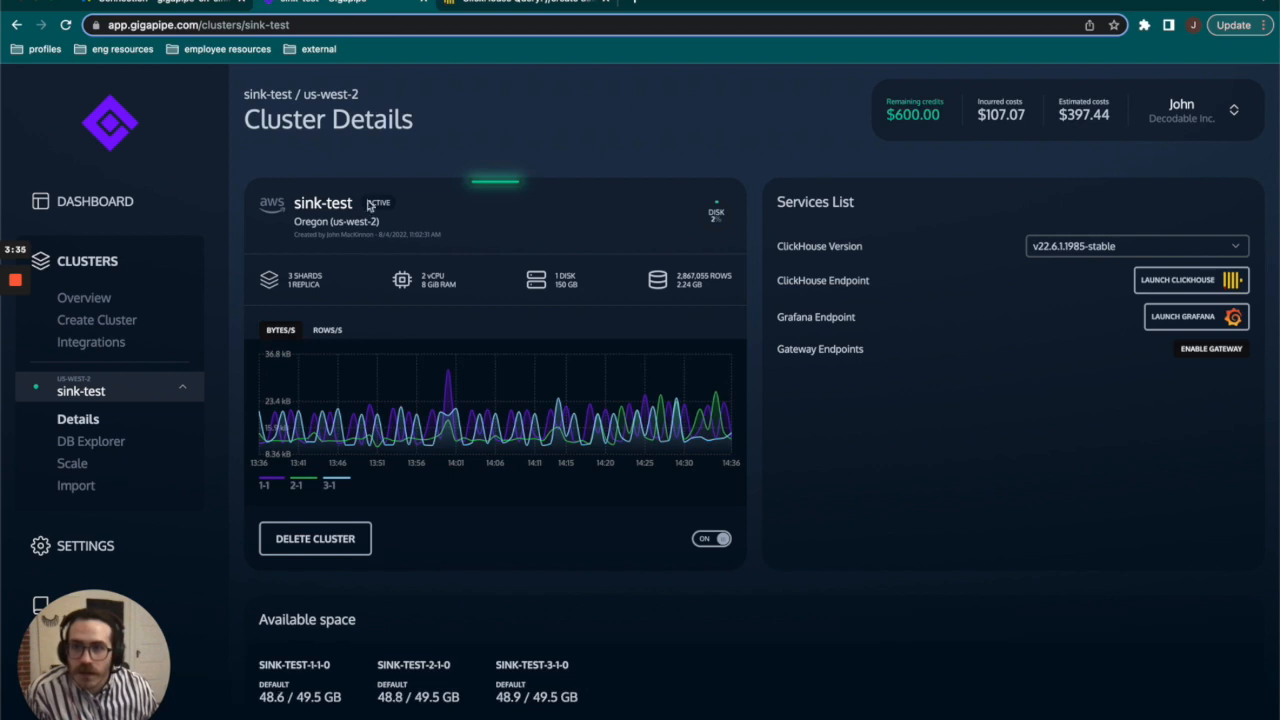
pyautogui.tripleClick(312, 272)
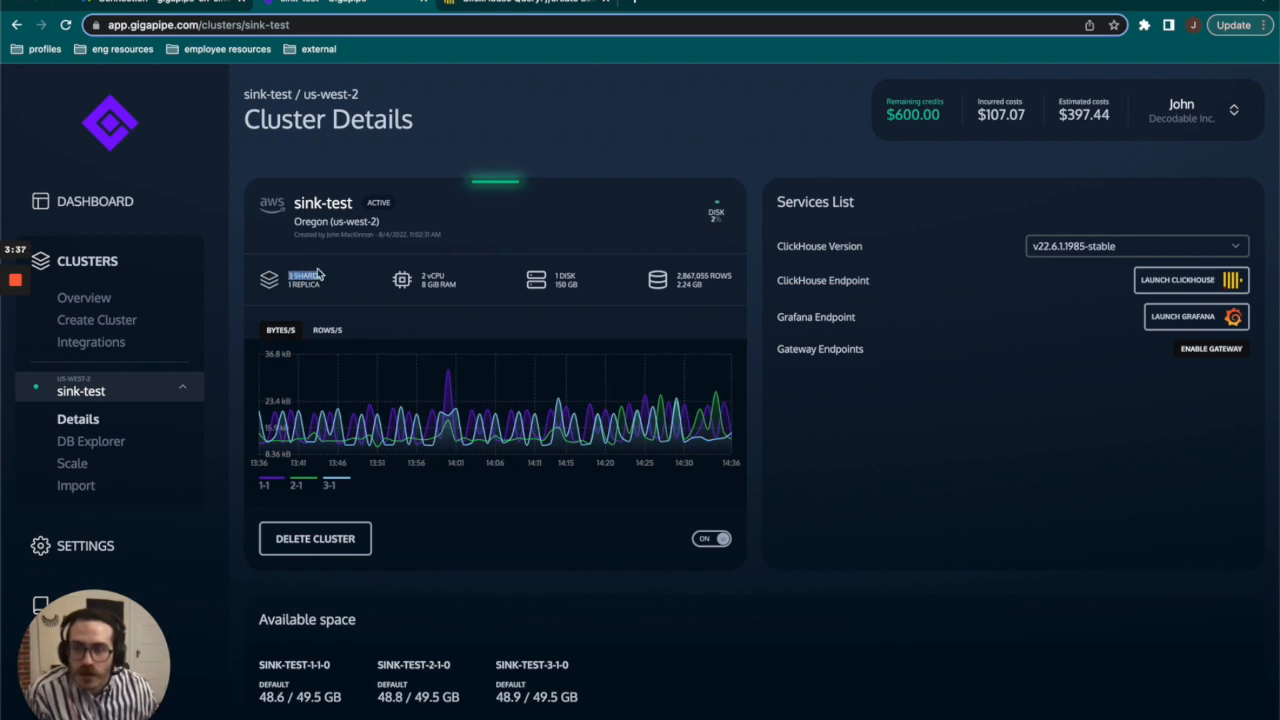
pyautogui.click(327, 288)
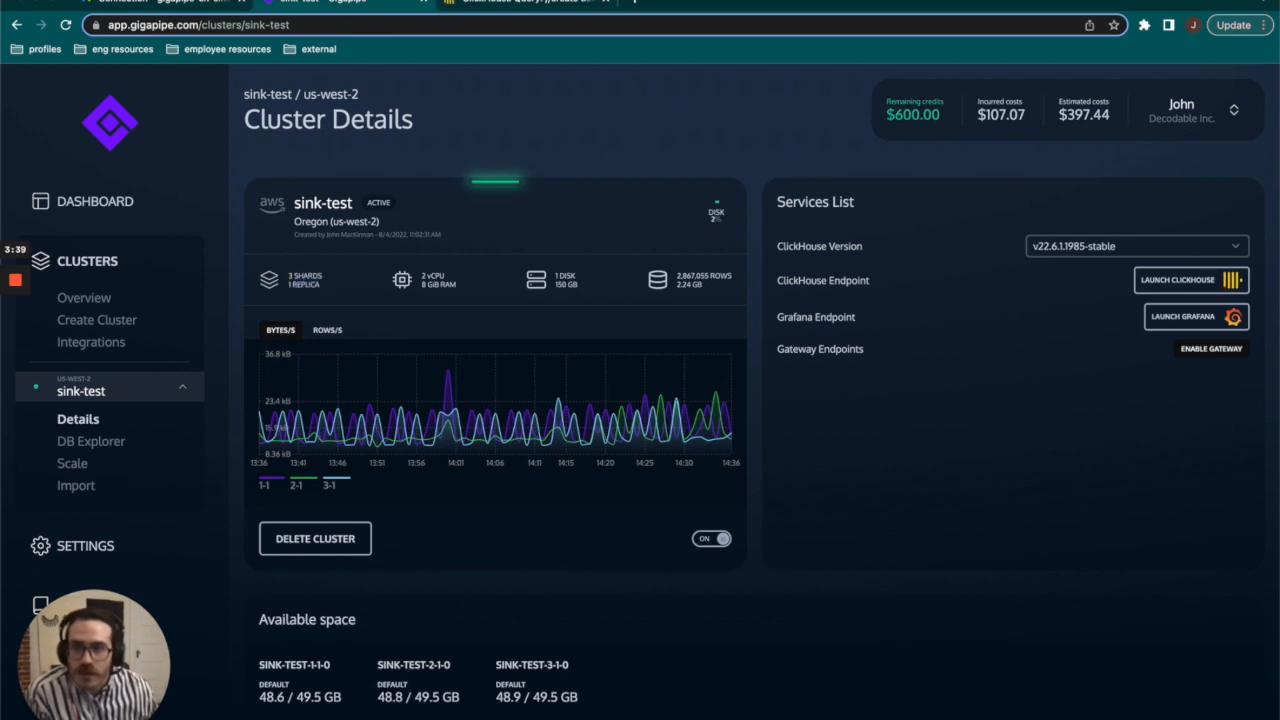
# Switch to the ClickHouse query console and review the statements that create the gigapipe_demo_db database and demo_table with its columns.
pyautogui.click(517, 4)
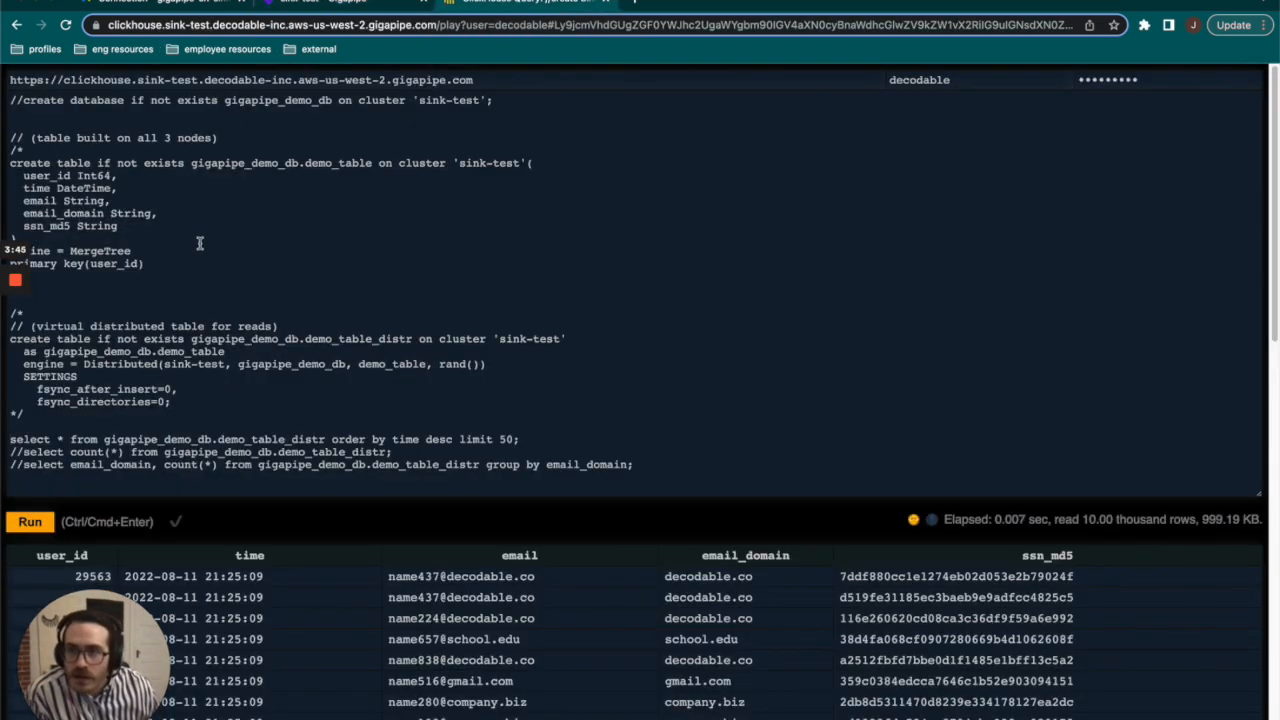
pyautogui.moveTo(7, 95); pyautogui.dragTo(305, 366)
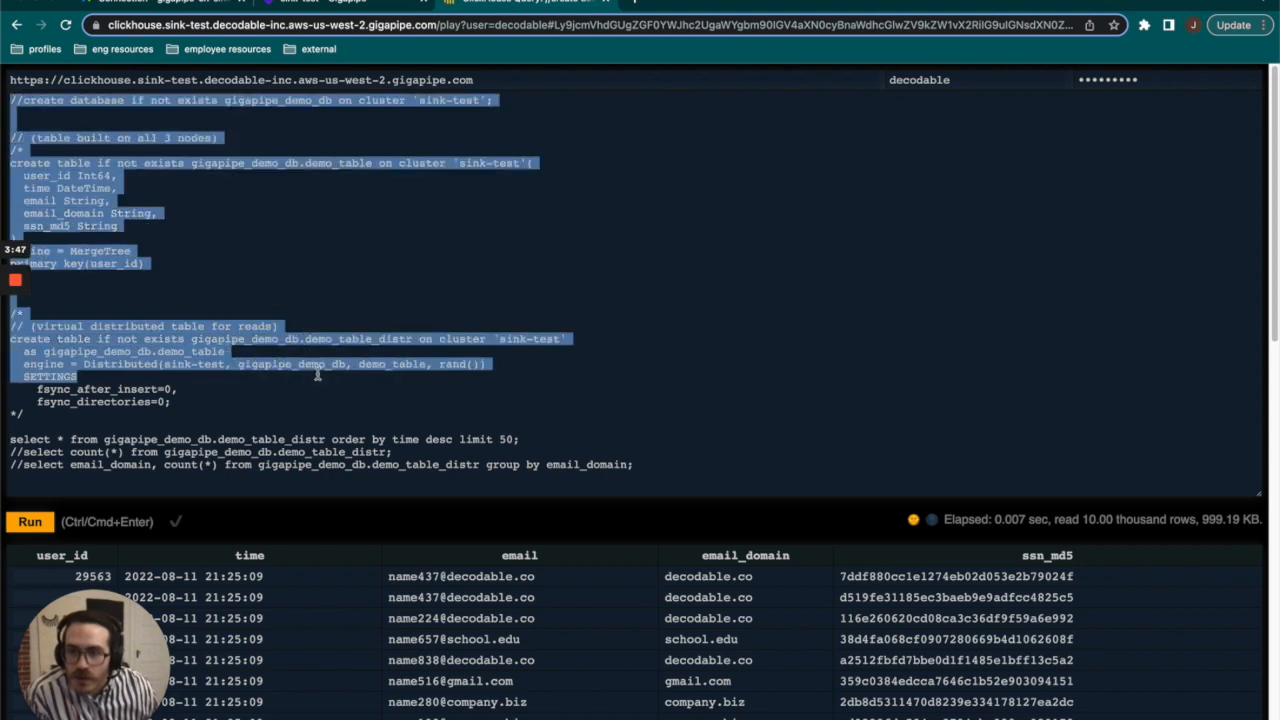
pyautogui.click(310, 370)
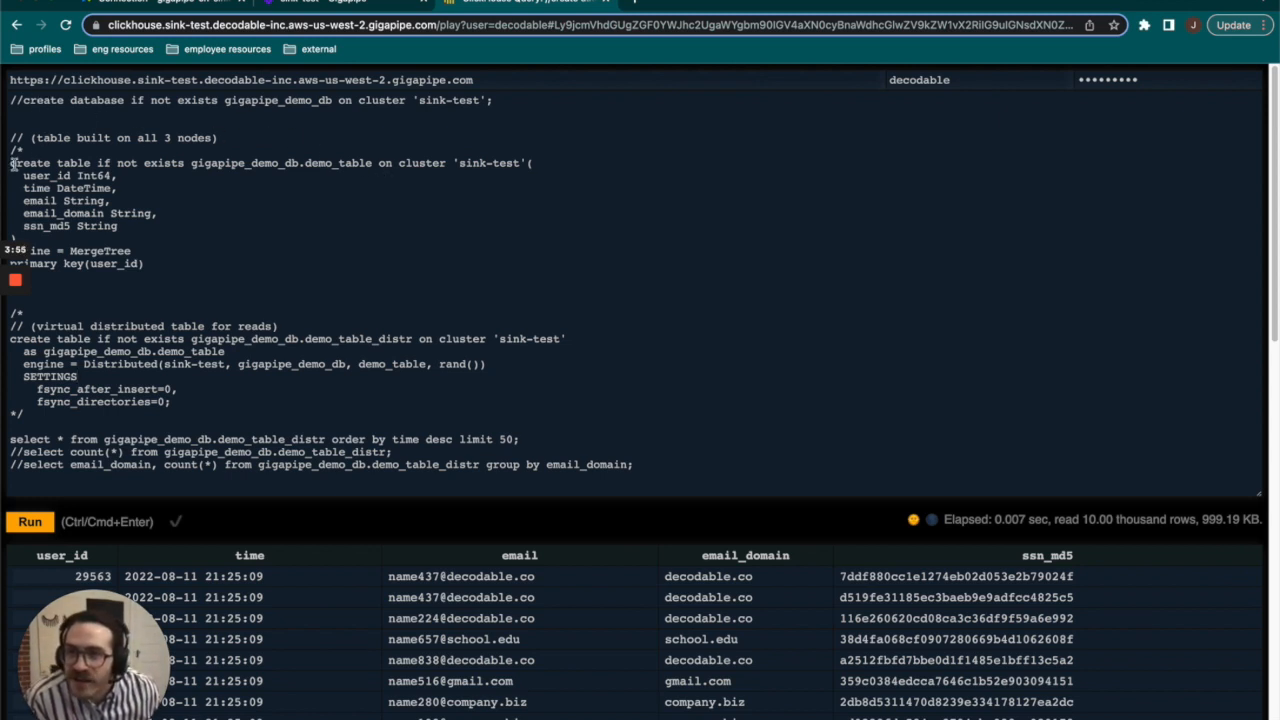
pyautogui.click(134, 226)
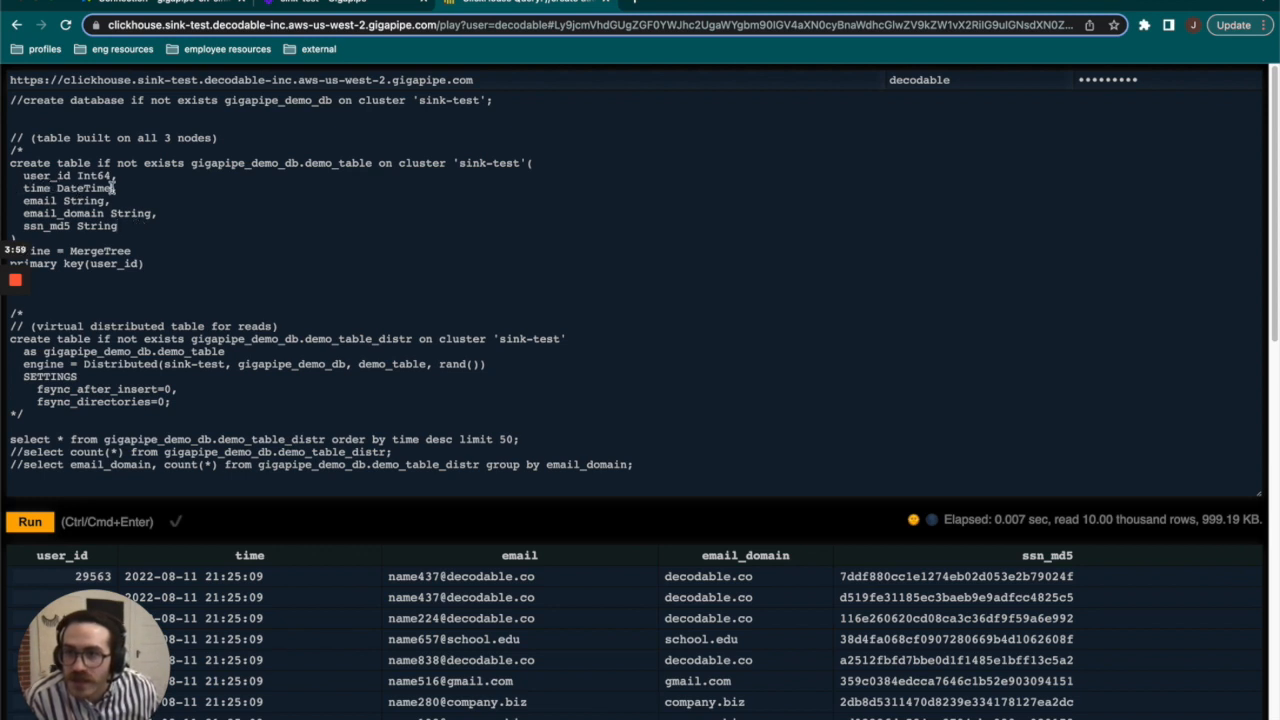
pyautogui.click(97, 187)
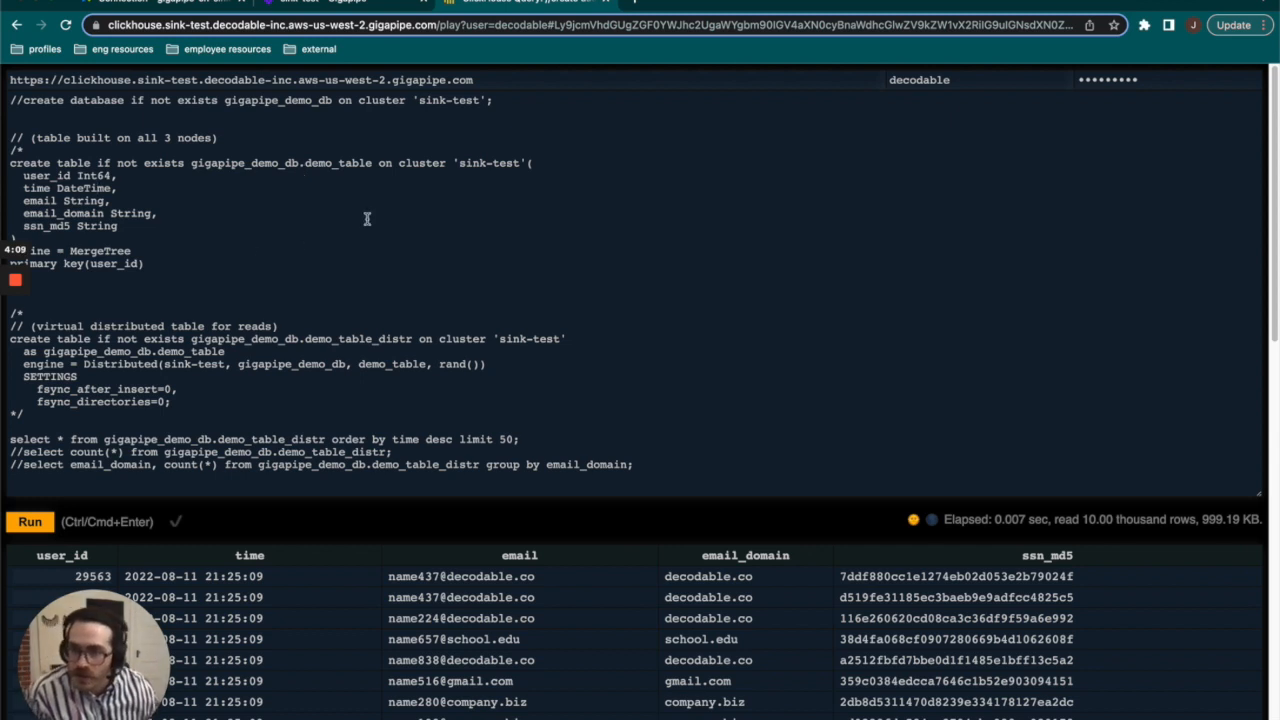
# Review the definition of the virtual distributed table demo_table_distr against the demo_table column definitions it is based on.
pyautogui.scroll(-1, 125, 258)
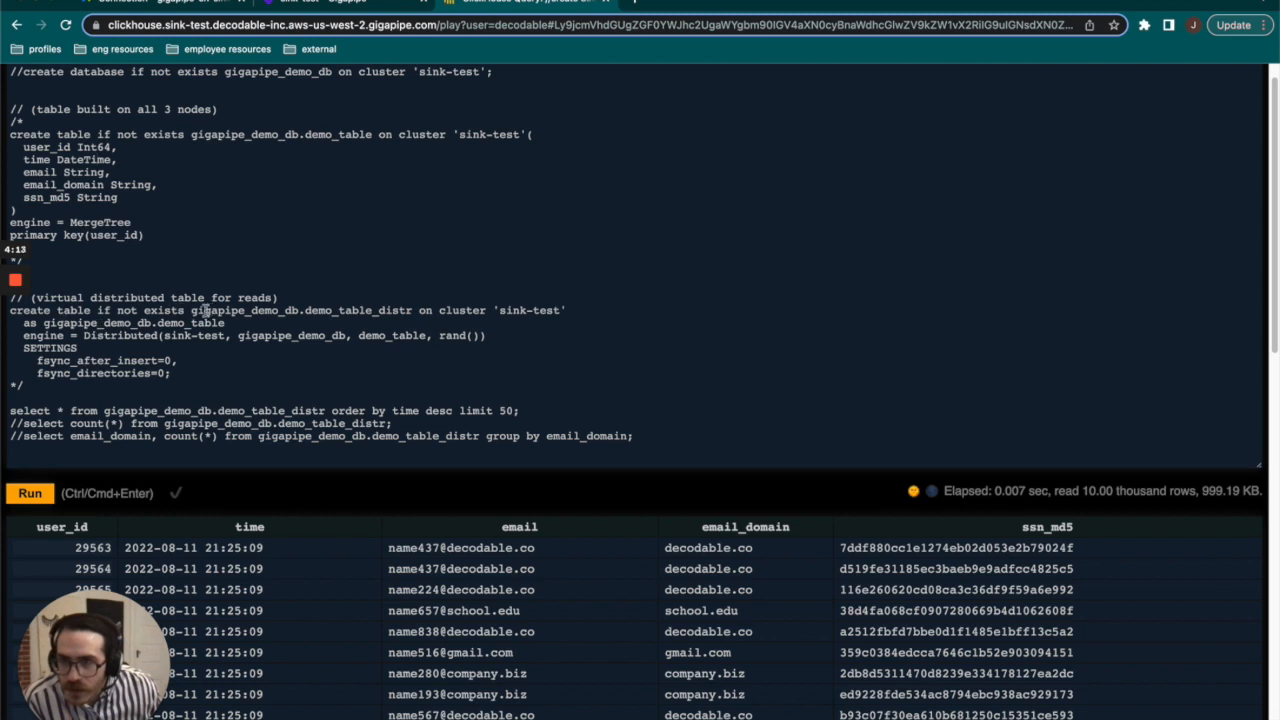
pyautogui.moveTo(189, 313); pyautogui.dragTo(412, 313)
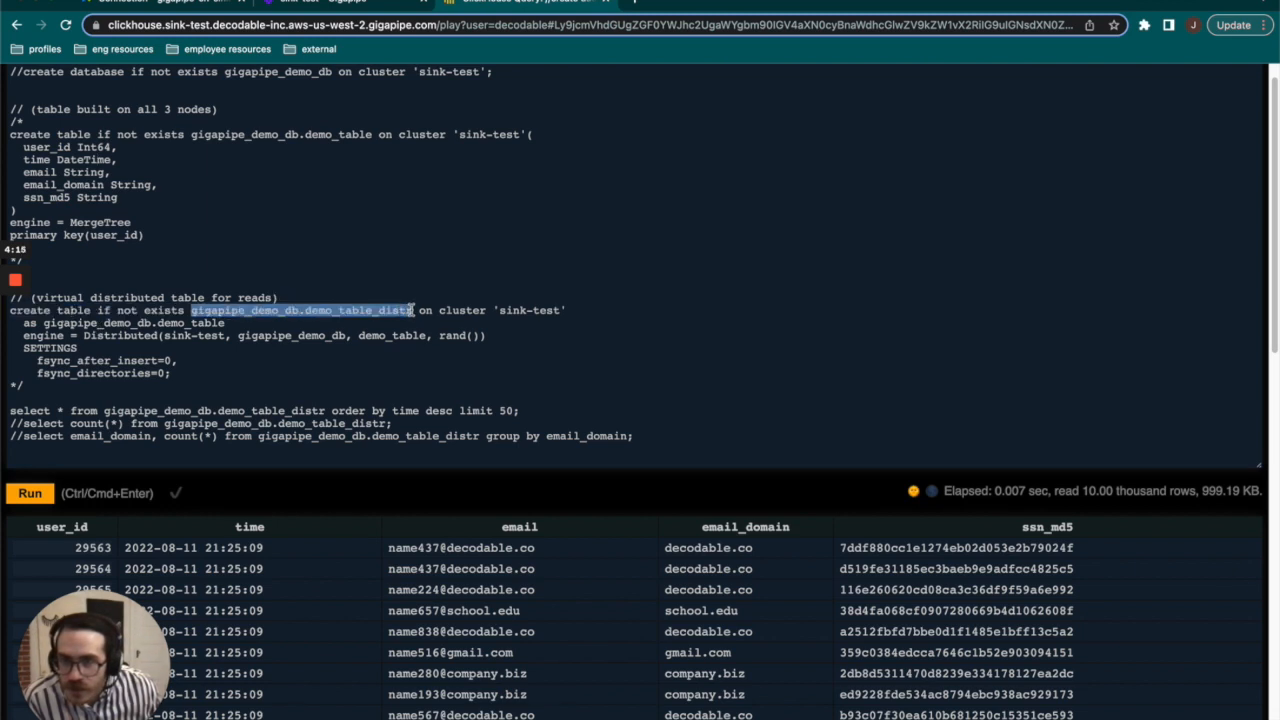
pyautogui.moveTo(72, 122); pyautogui.dragTo(122, 210)
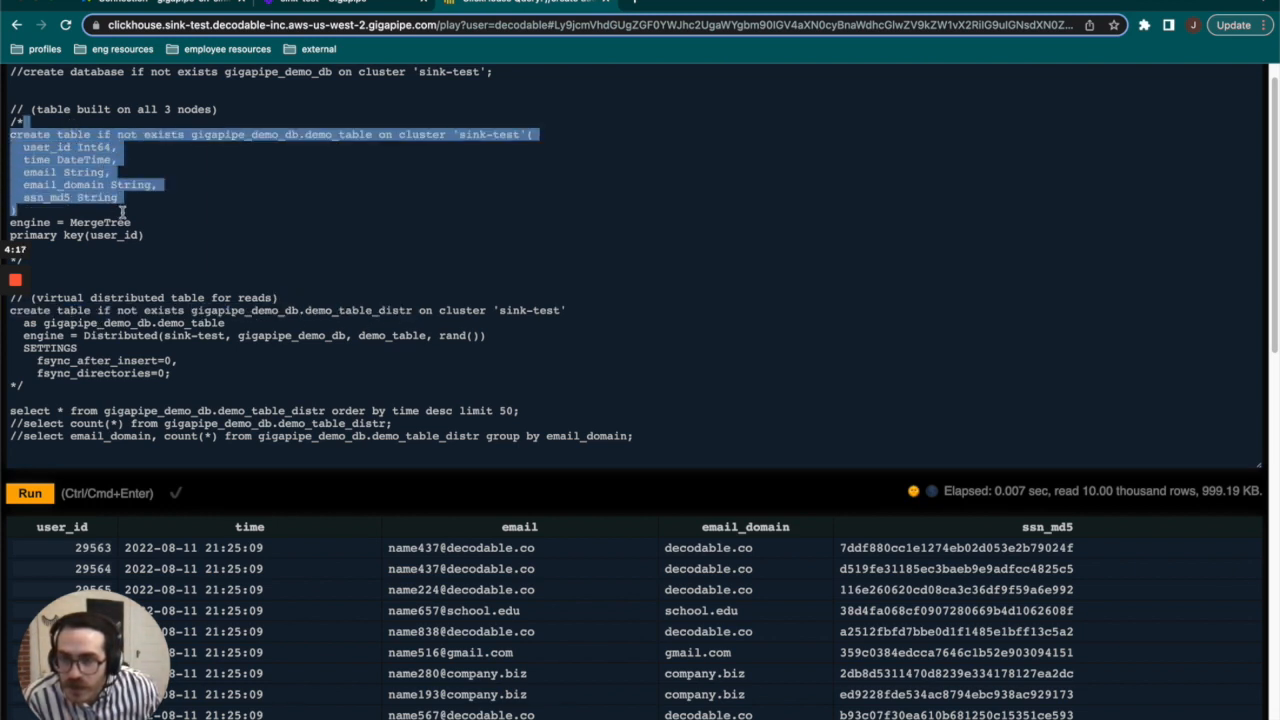
pyautogui.click(145, 203)
pyautogui.scroll(-3, 120, 250)
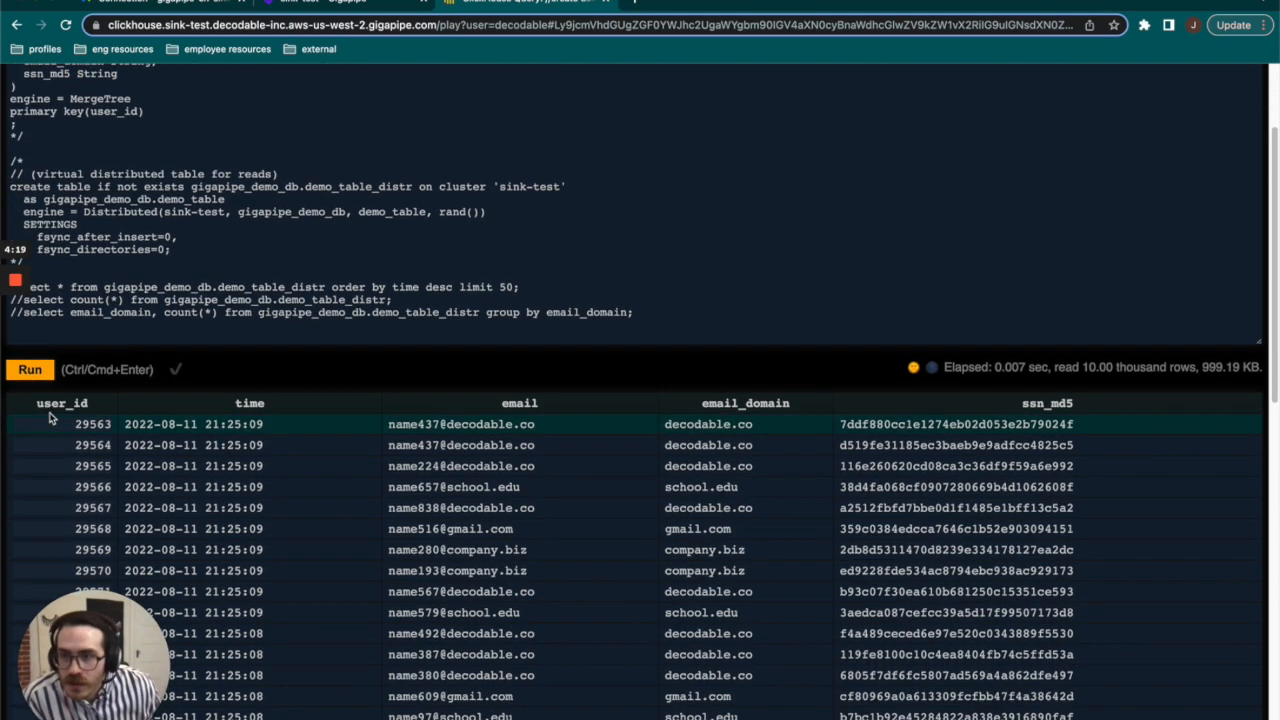
# Examine the select query on demo_table_distr ordered by descending time and the timestamp of its first result row.
pyautogui.scroll(1, 86, 274)
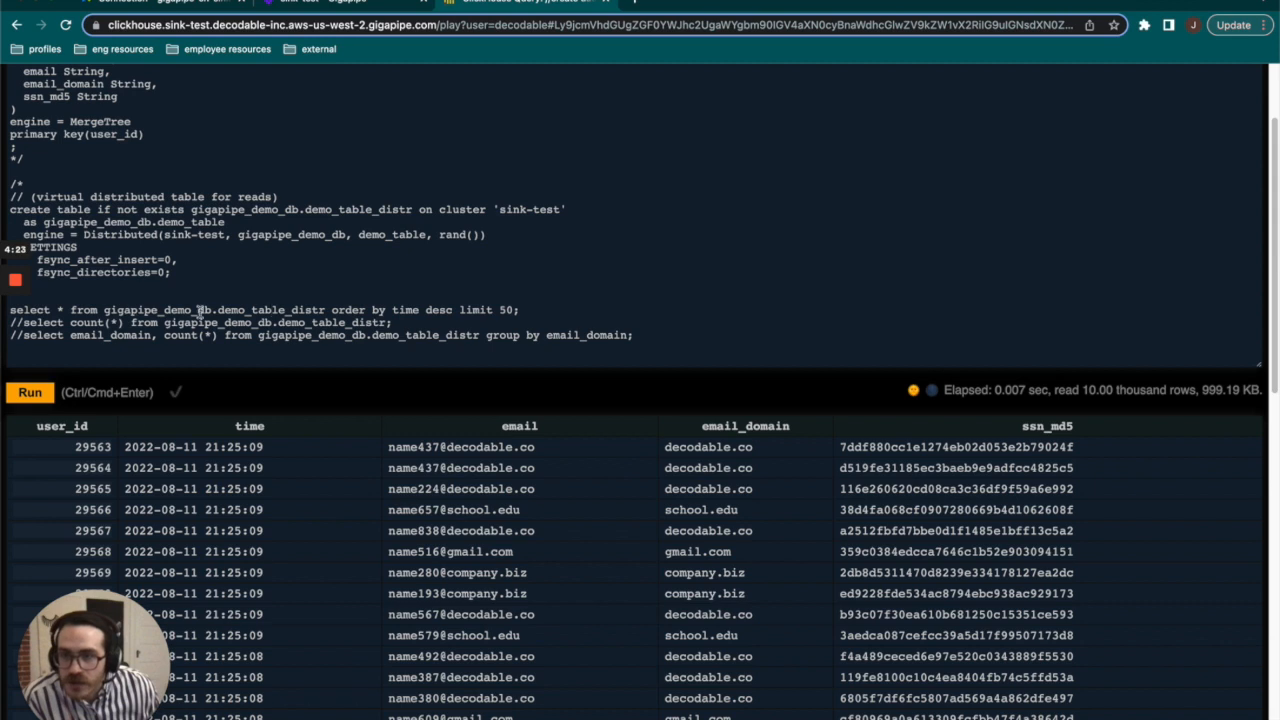
pyautogui.tripleClick(252, 312)
pyautogui.click(414, 256)
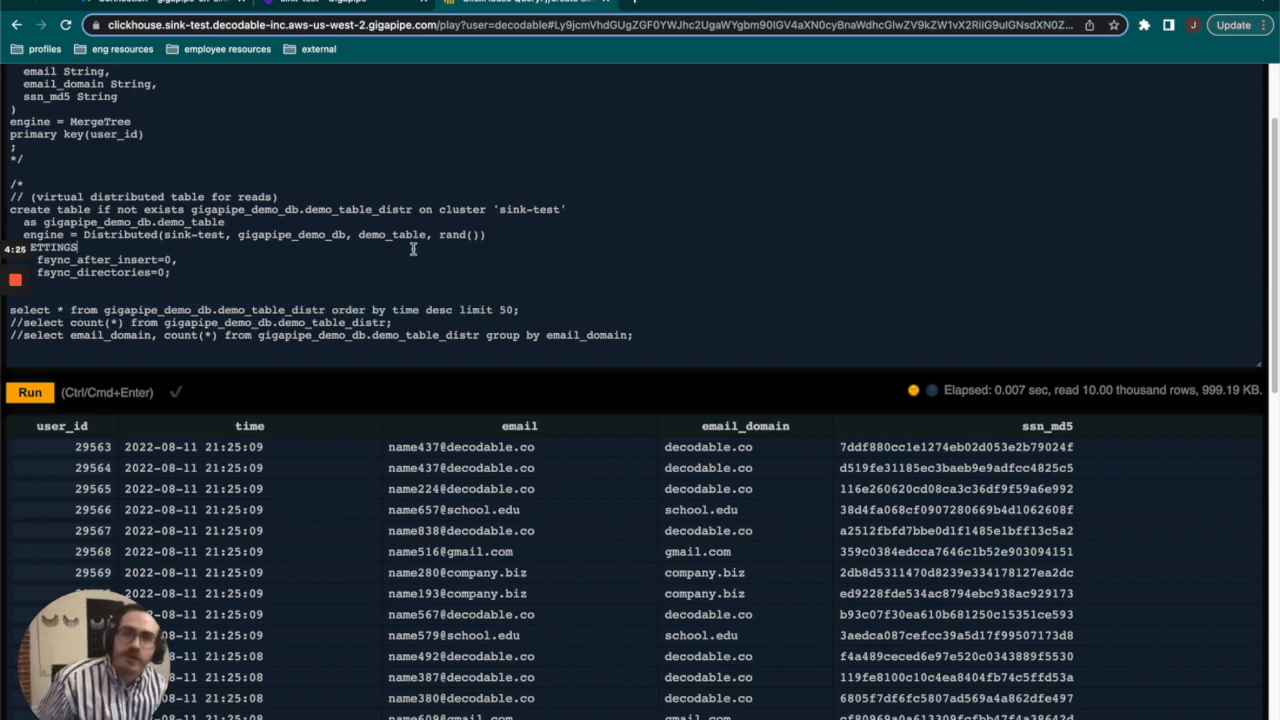
pyautogui.moveTo(200, 447); pyautogui.dragTo(297, 443)
# Rerun the demo_table_distr select query repeatedly to refresh the 50 most recent records.
pyautogui.click(371, 310)
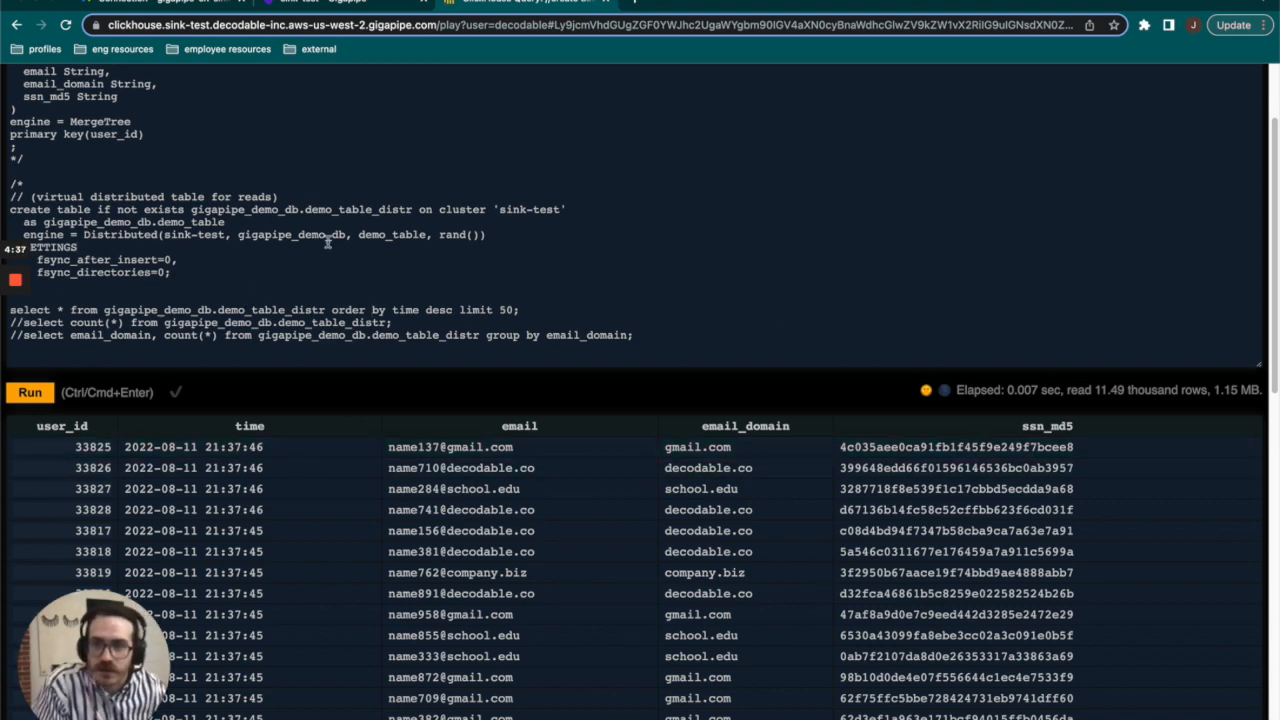
pyautogui.press('super+Return')
pyautogui.press('super+Return')
pyautogui.press('super+Return')
pyautogui.press('super+Return')
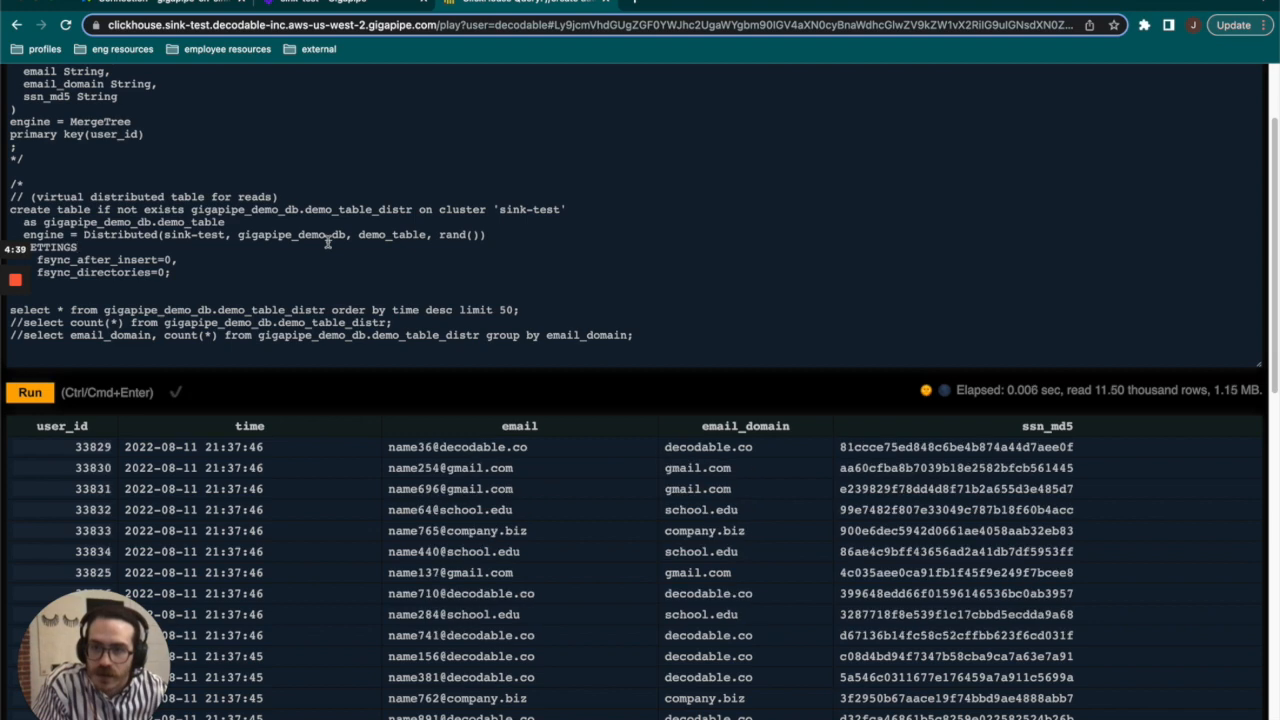
pyautogui.press('super+Return')
# Rerun the 50-record select on demo_table_distr, comment it out, and run the uncommented count(*) query in its place.
pyautogui.press('super+Return')
pyautogui.press('super+Return')
pyautogui.press('super+Return')
pyautogui.press('super+Return')
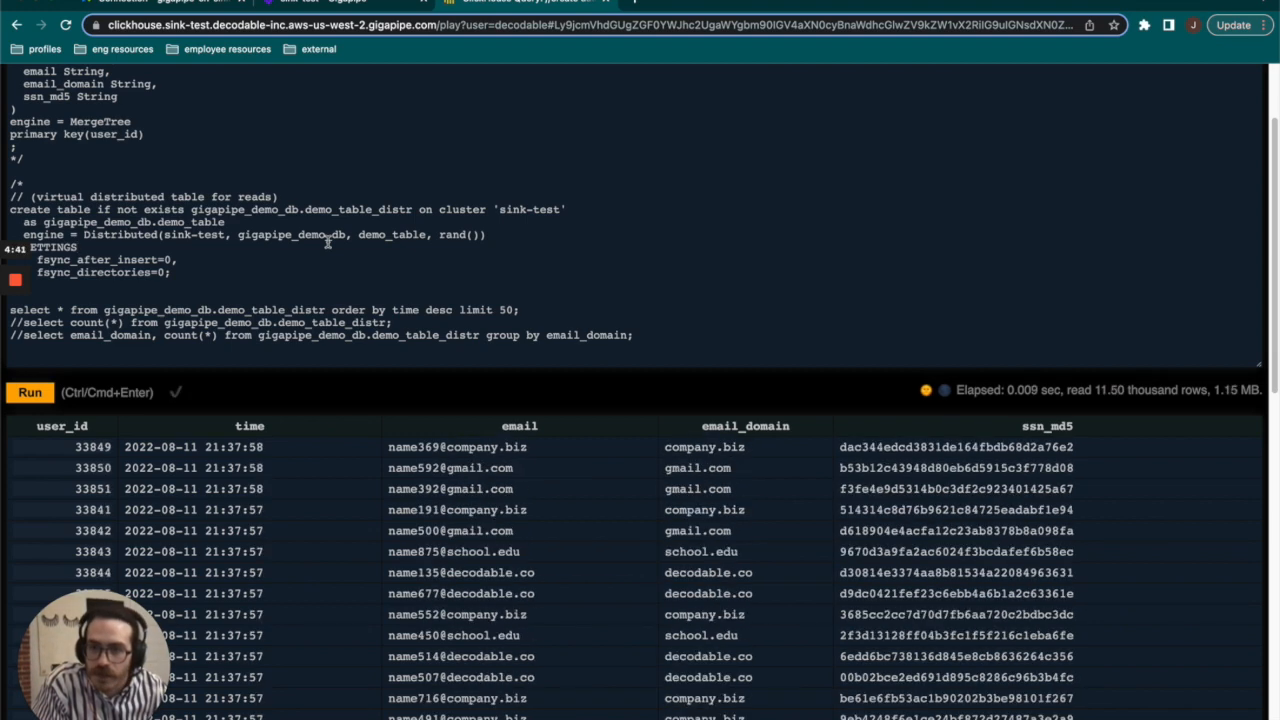
pyautogui.press('super+Return')
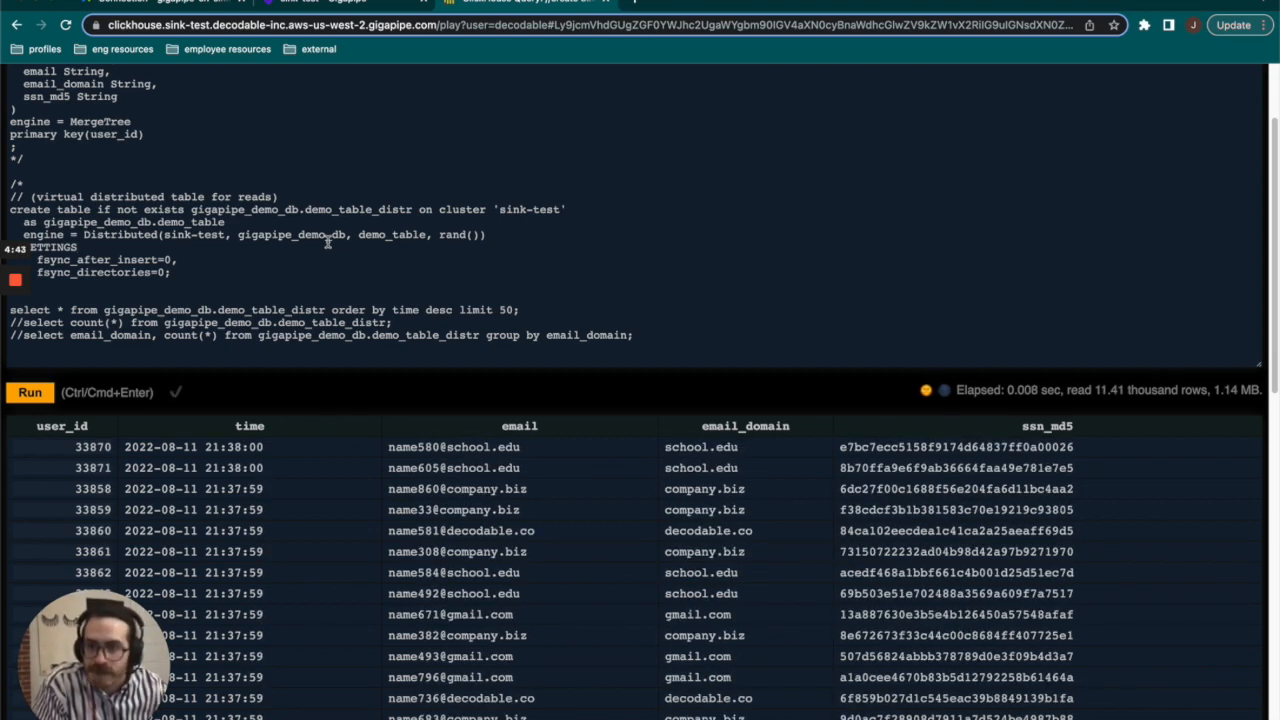
pyautogui.moveTo(14, 309)
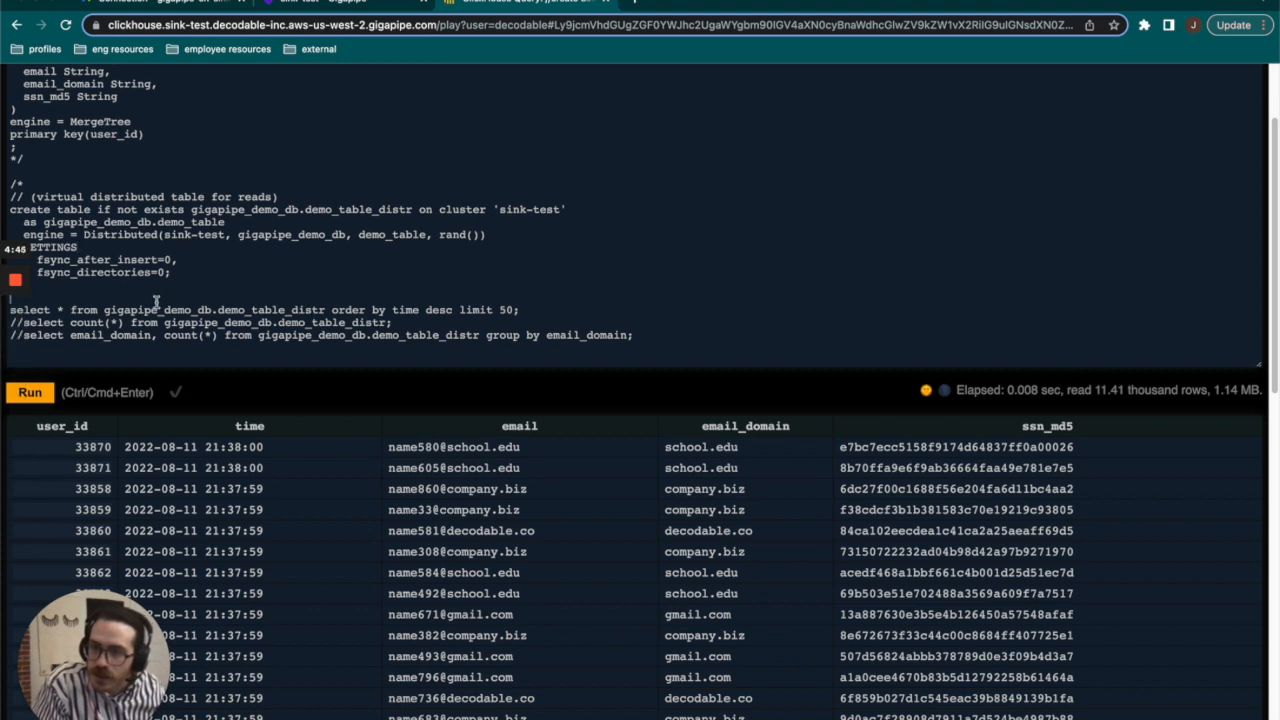
pyautogui.write('//')
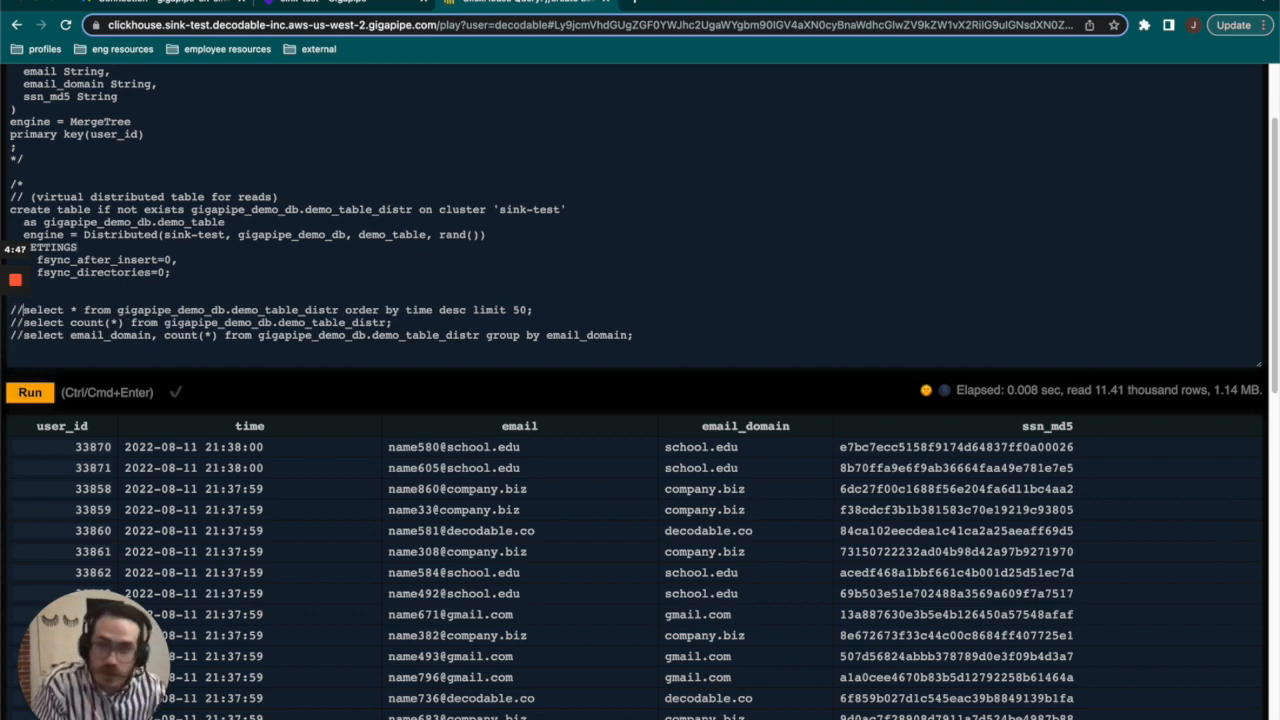
pyautogui.press('Down')
pyautogui.press('BackSpace')
pyautogui.press('BackSpace')
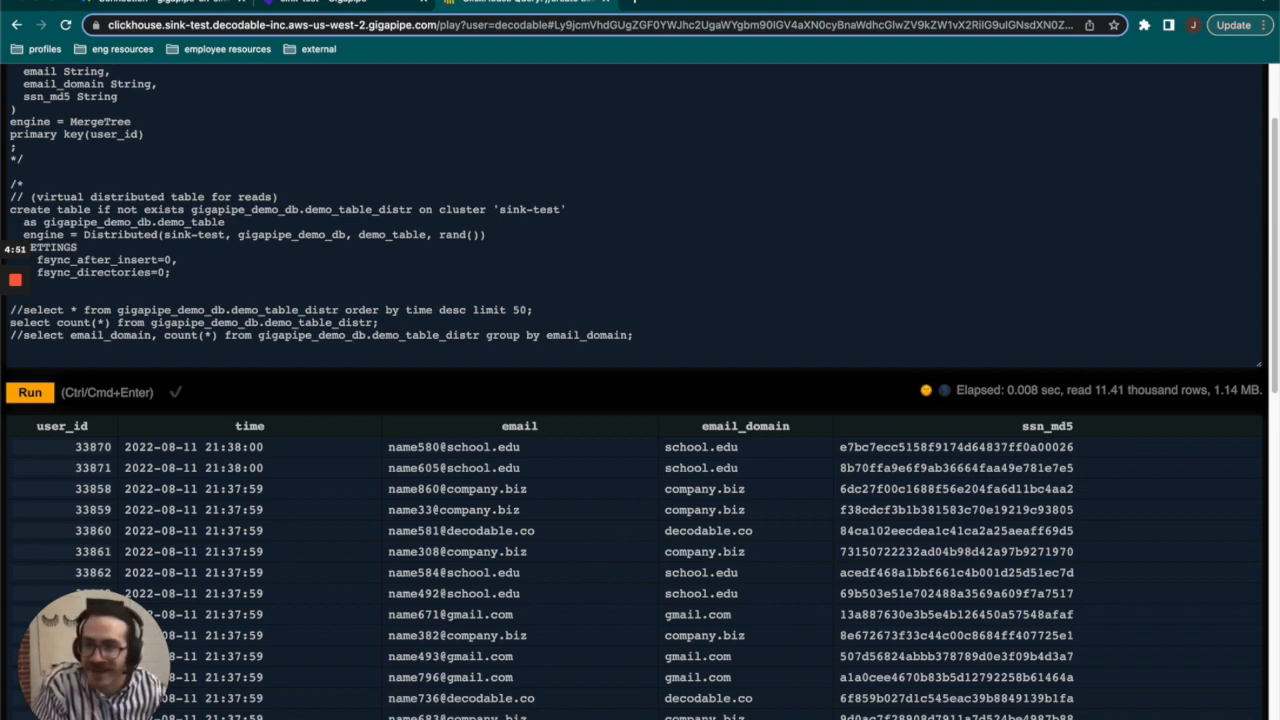
pyautogui.press('super+Return')
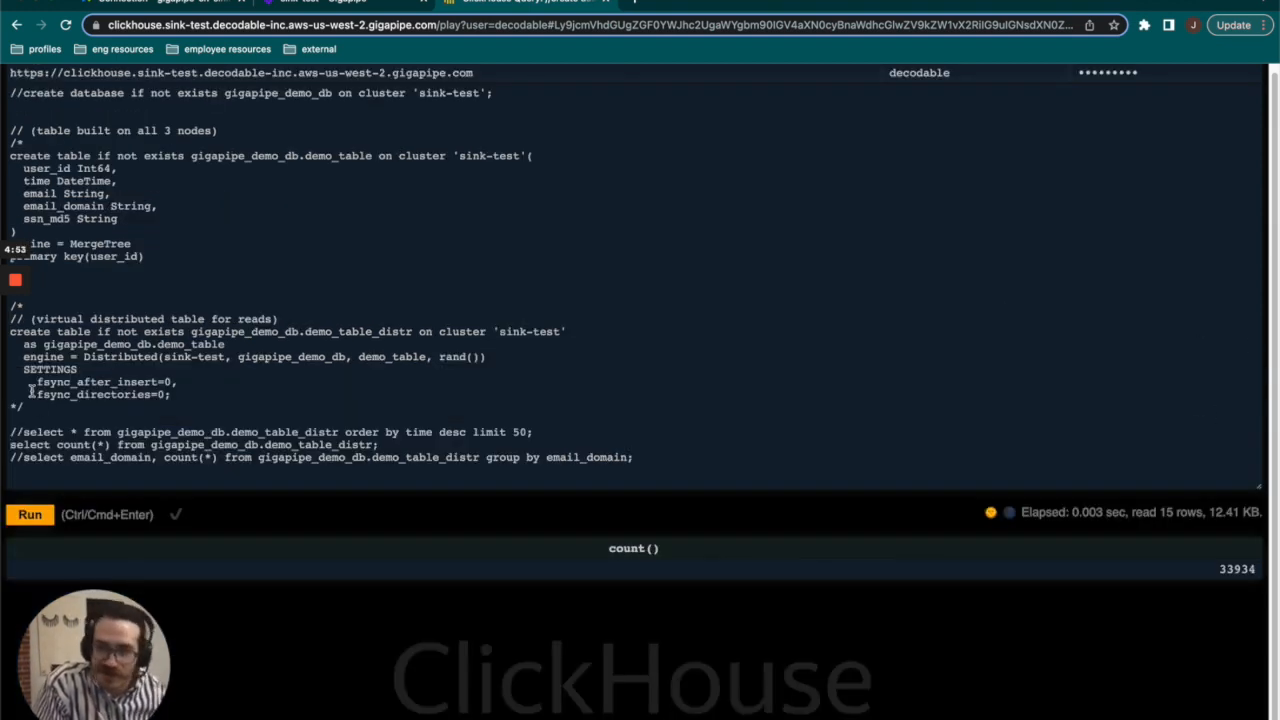
# Comment out the total count query, run the count grouped by email_domain on demo_table_distr, and examine the counts per domain.
pyautogui.write('//')
pyautogui.press('BackSpace')
pyautogui.press('BackSpace')
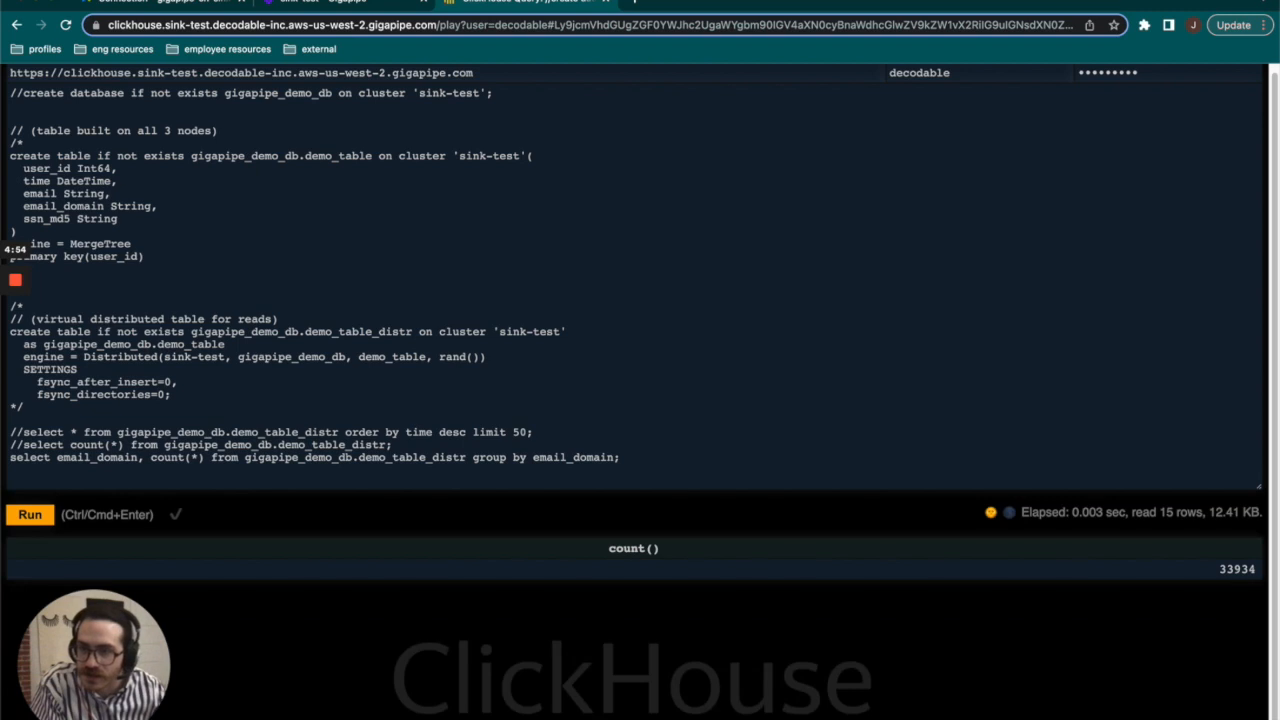
pyautogui.hotkey('ctrl', 'Return')
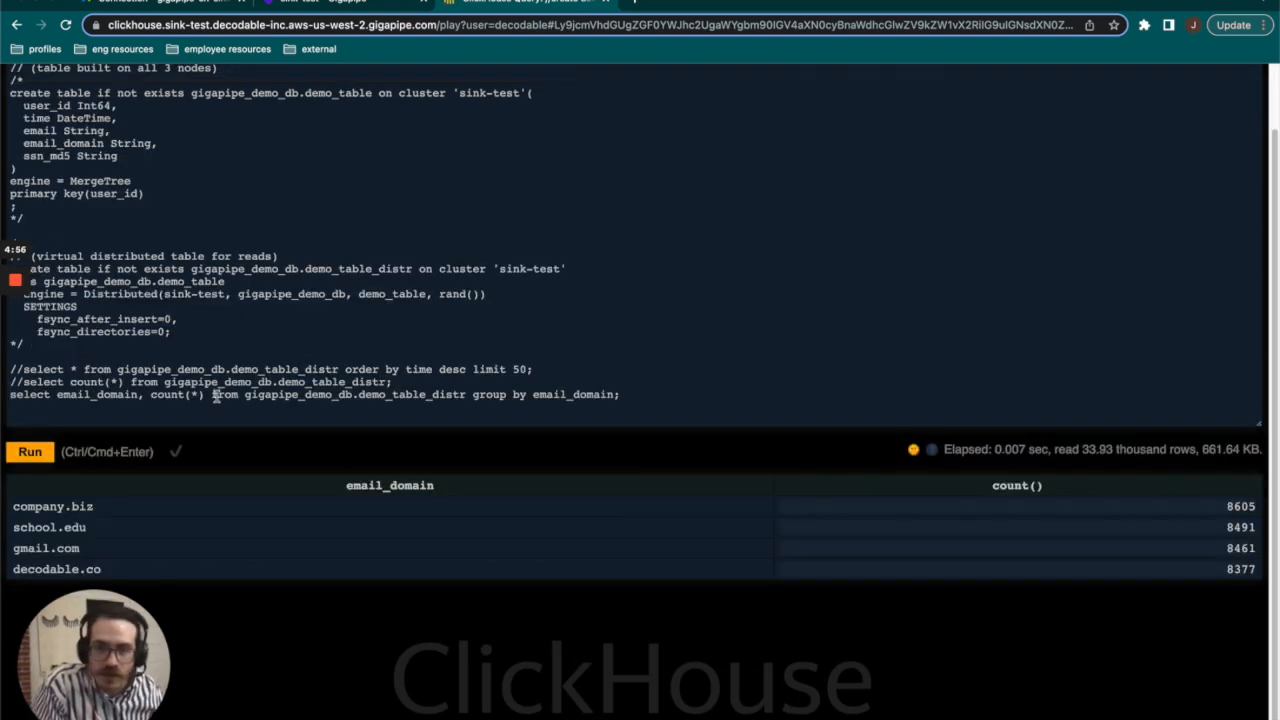
pyautogui.moveTo(1224, 509); pyautogui.dragTo(1250, 566)
pyautogui.click(1207, 596)
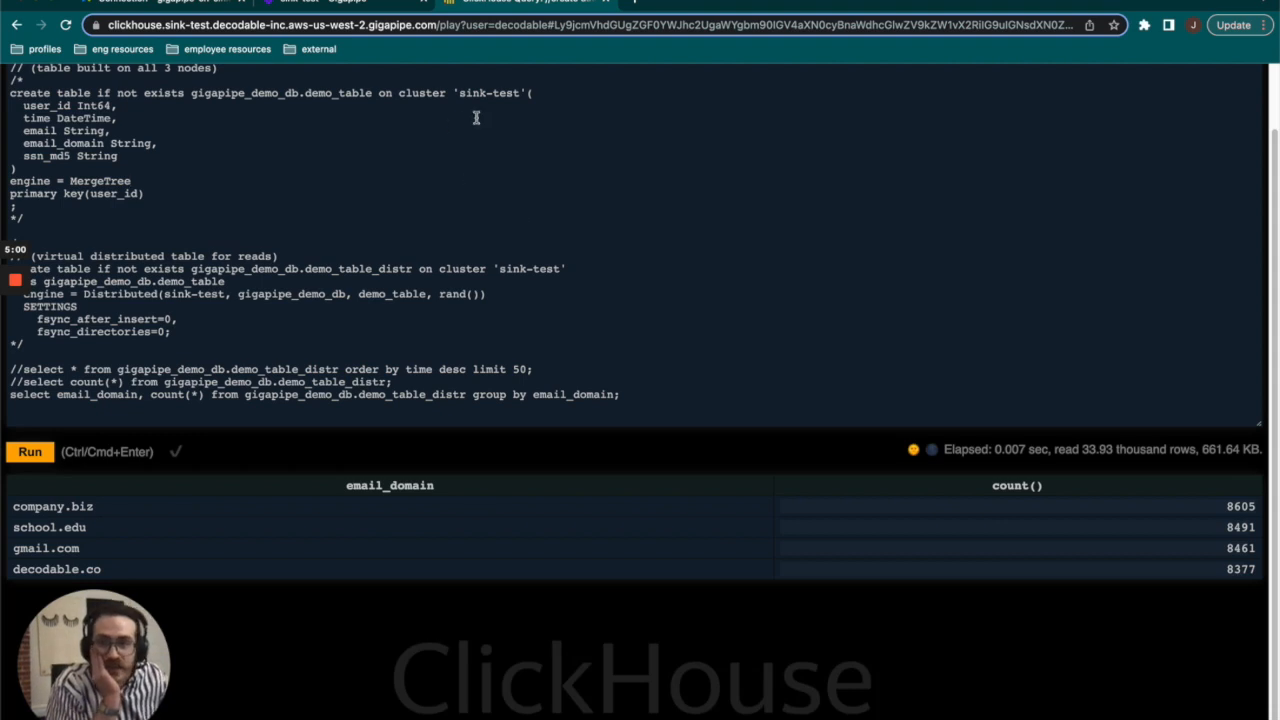
# Switch back to Decodable to view the overview of the gigapipe-ch-sink connection.
pyautogui.click(167, 4)
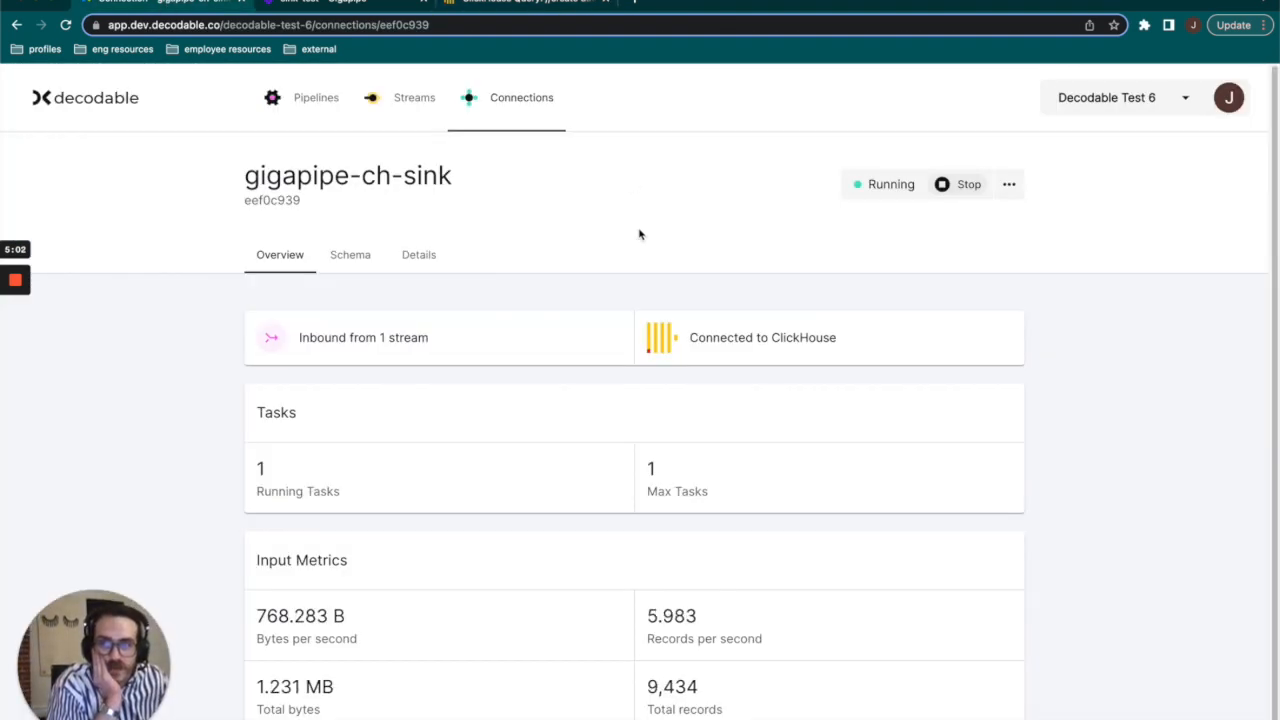